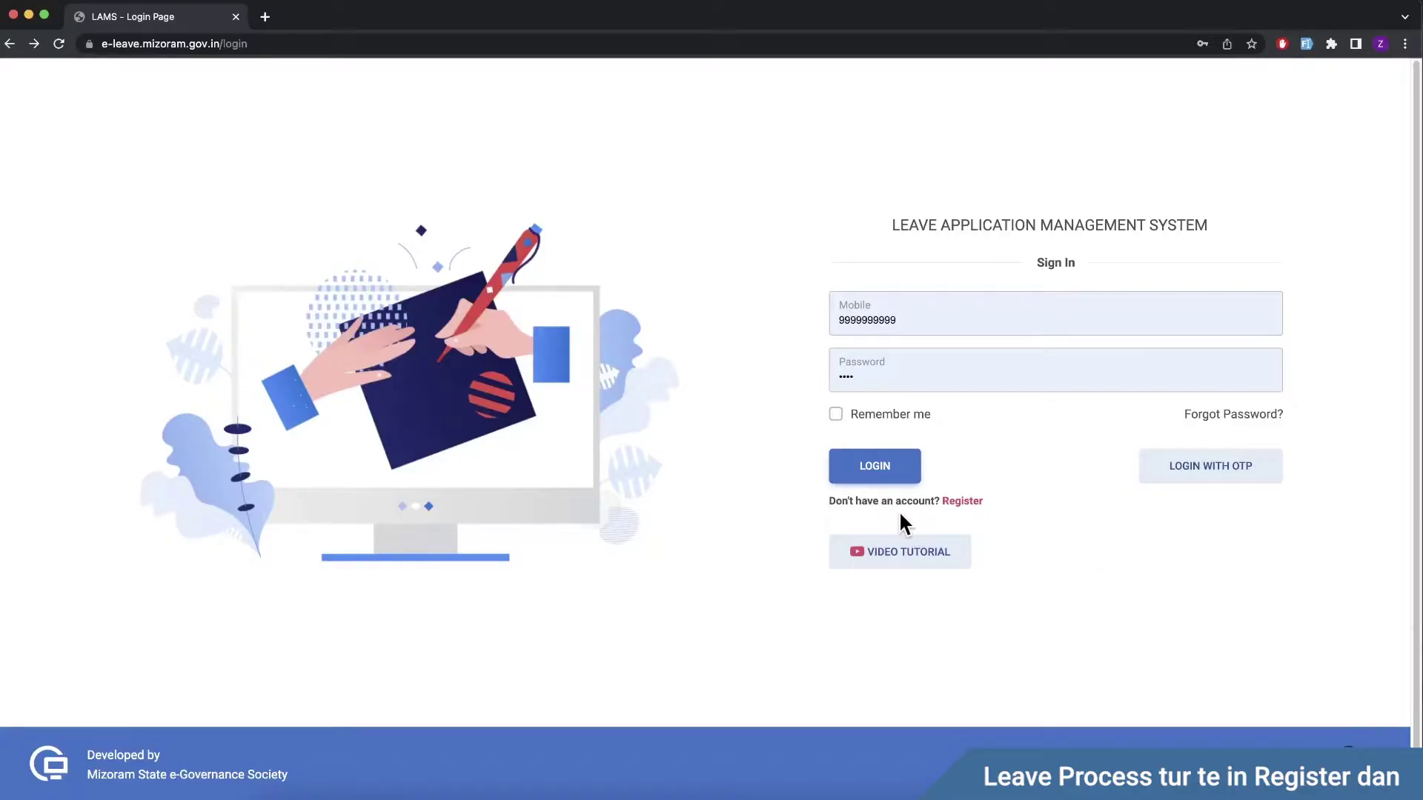
Look over the new user registration form and its department list, then go back to sign-in.
click(963, 502)
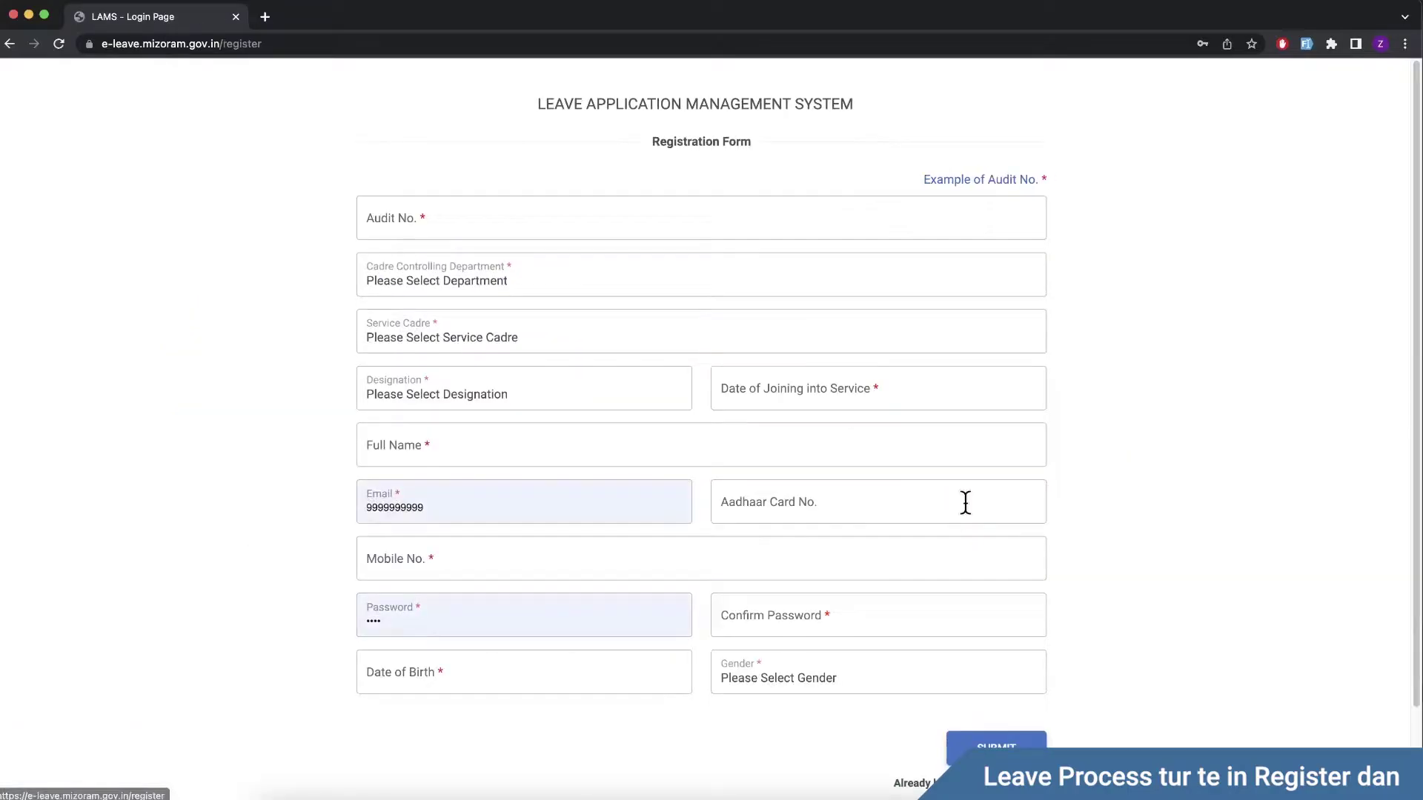
click(528, 268)
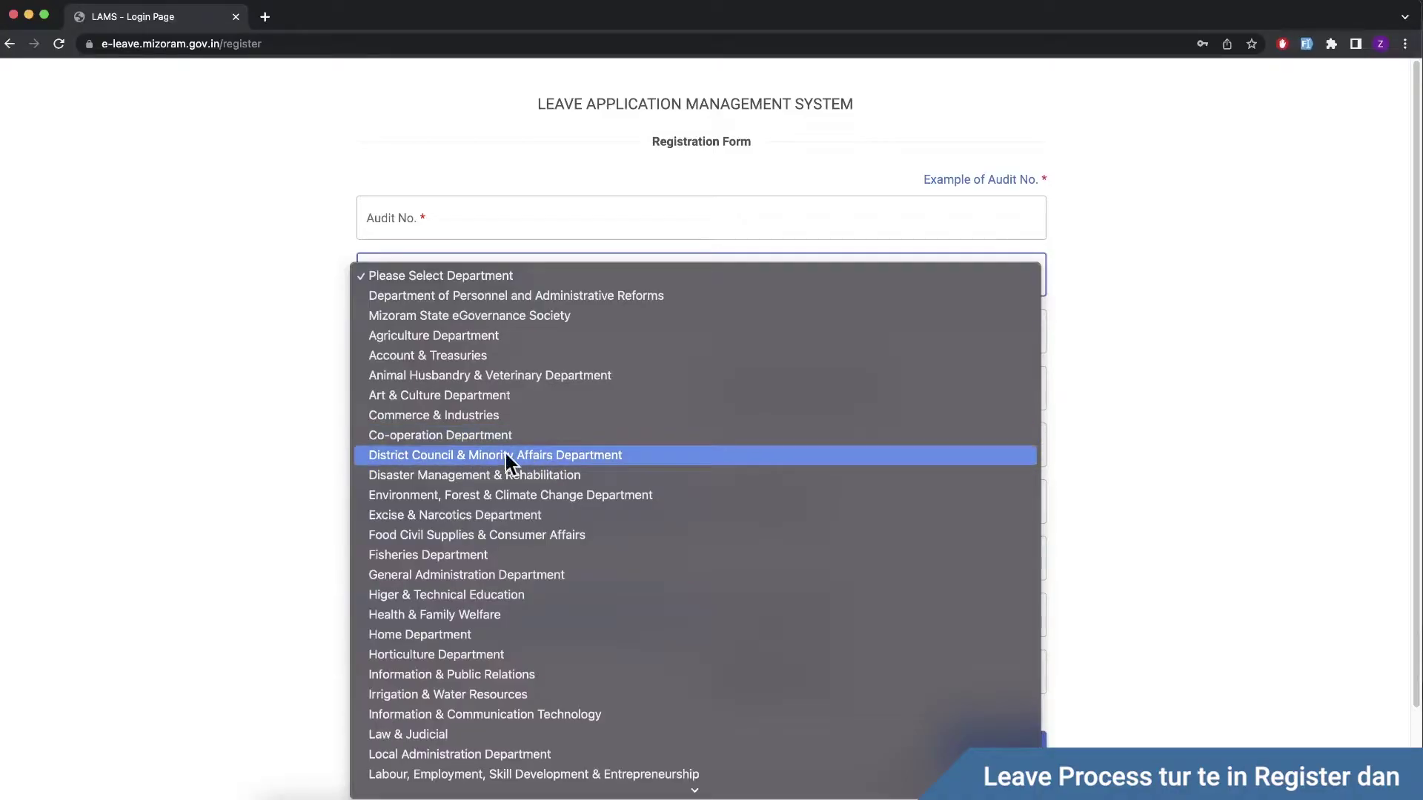
click(243, 500)
scroll(1141, 698, down, 1)
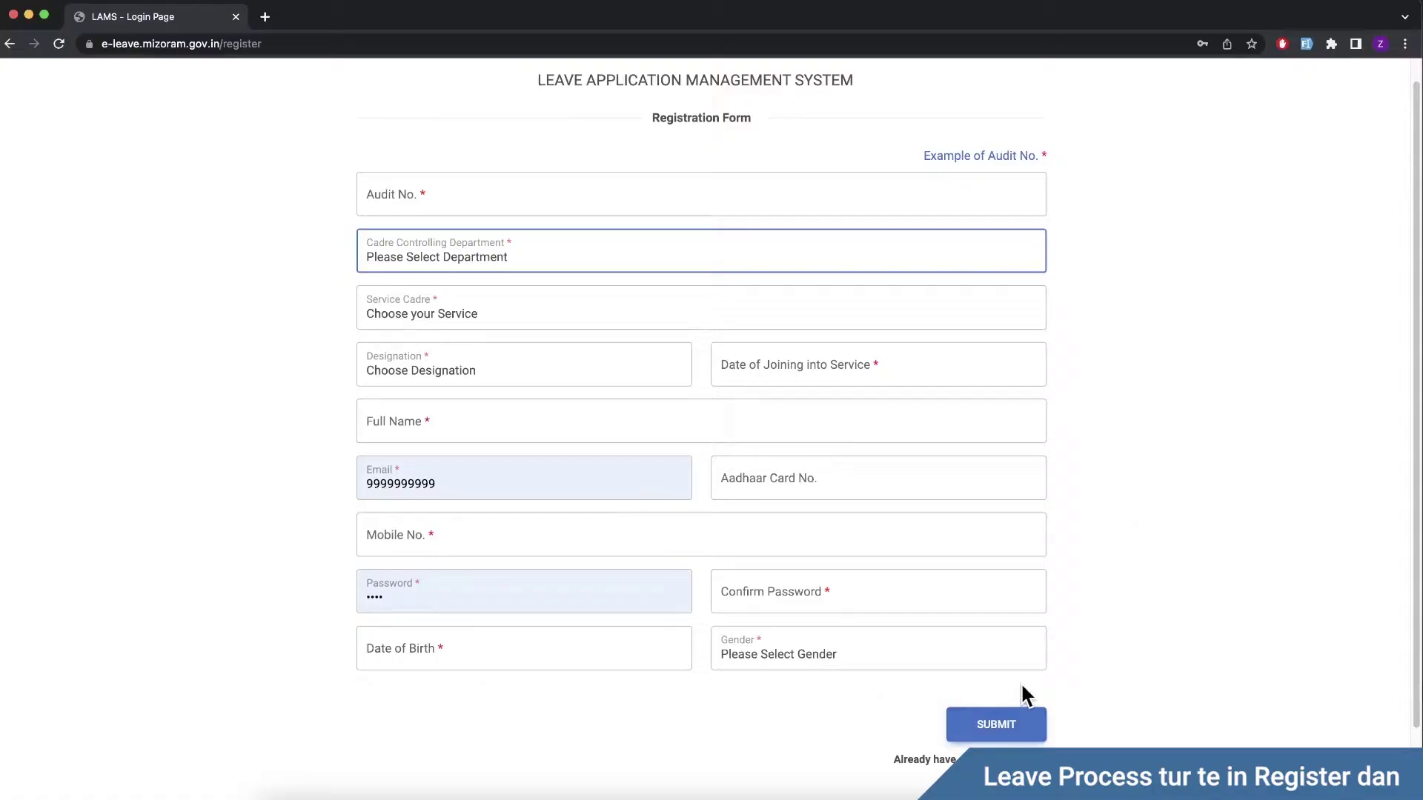
key(super+bracketleft)
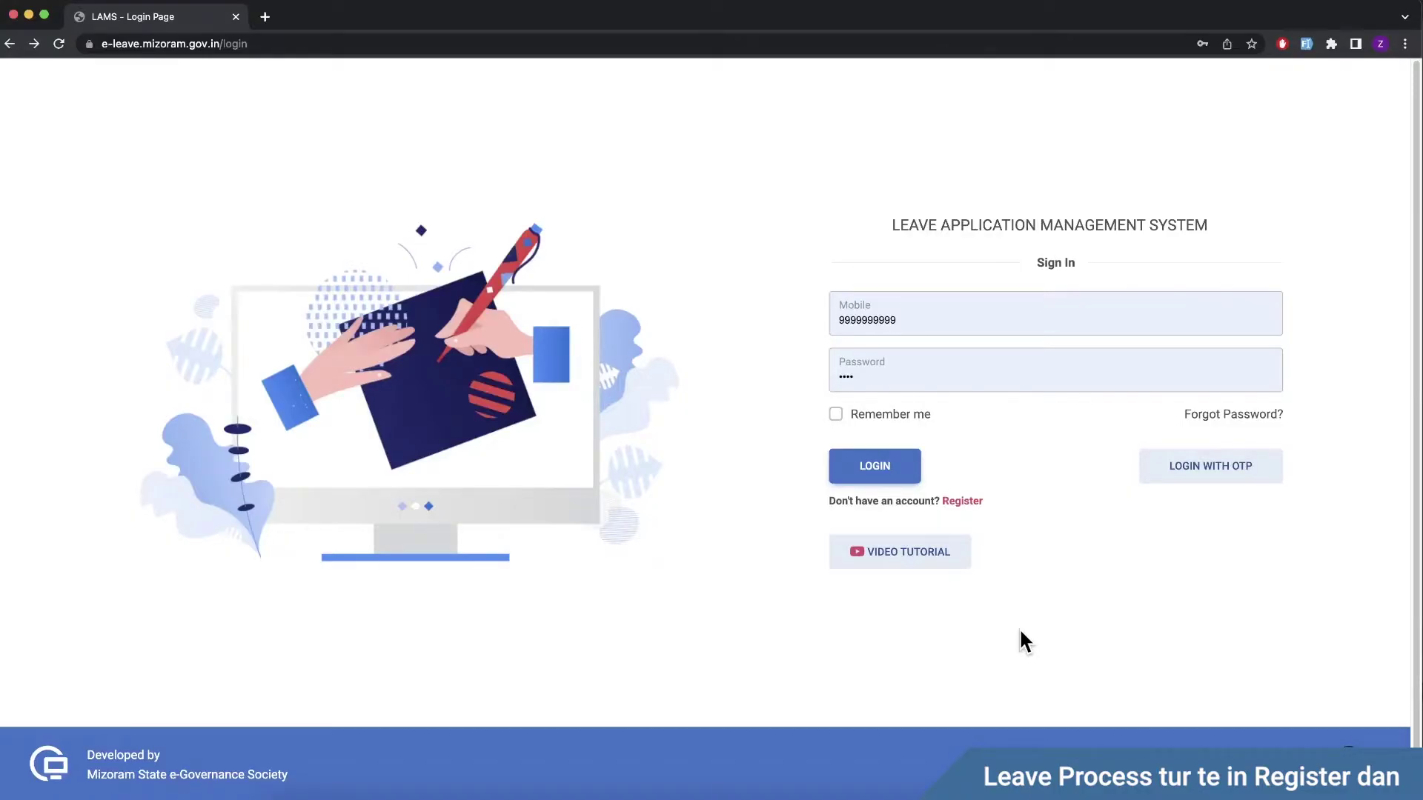
Enlarge the page and log in with the Recommending Officer's mobile number.
key(super+equal)
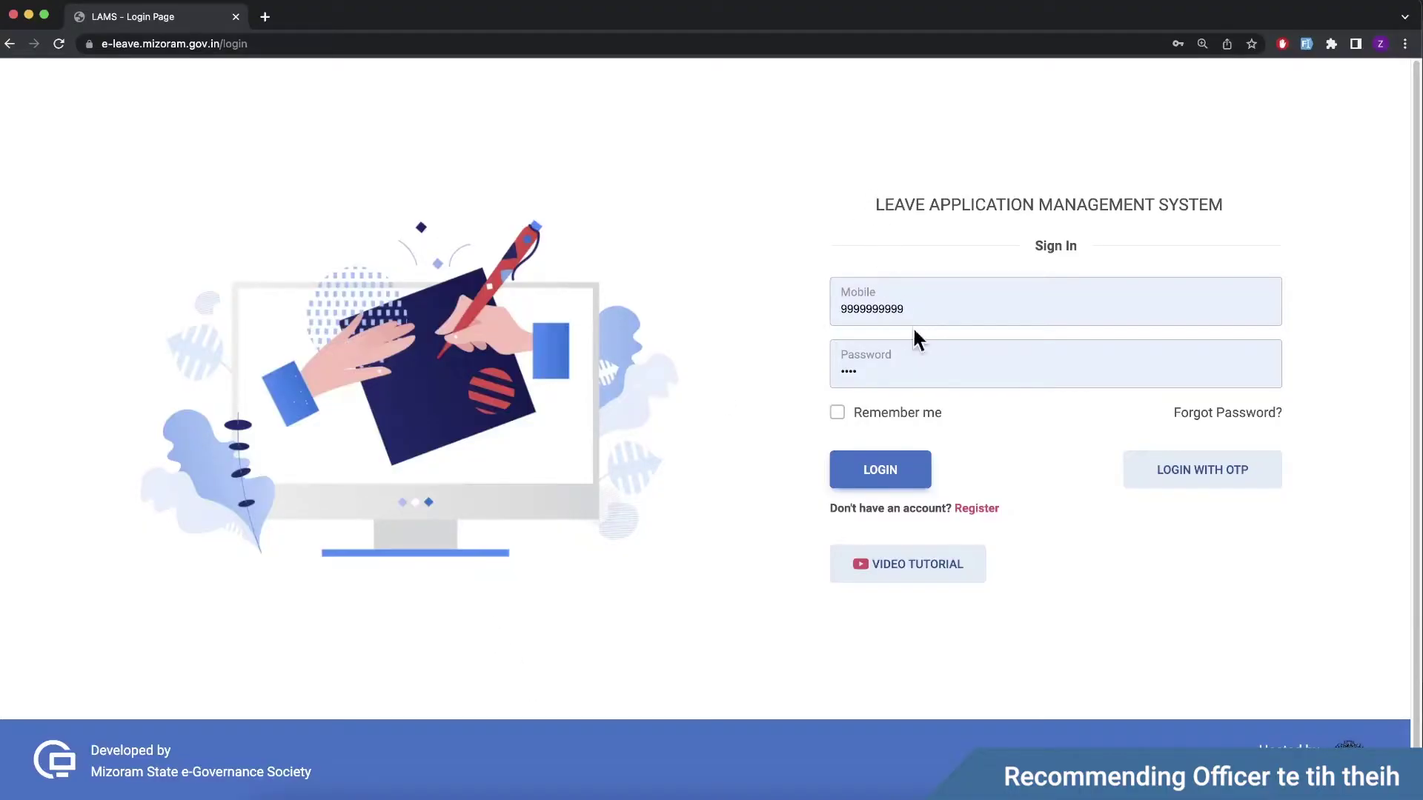
click(919, 308)
text(9888888)
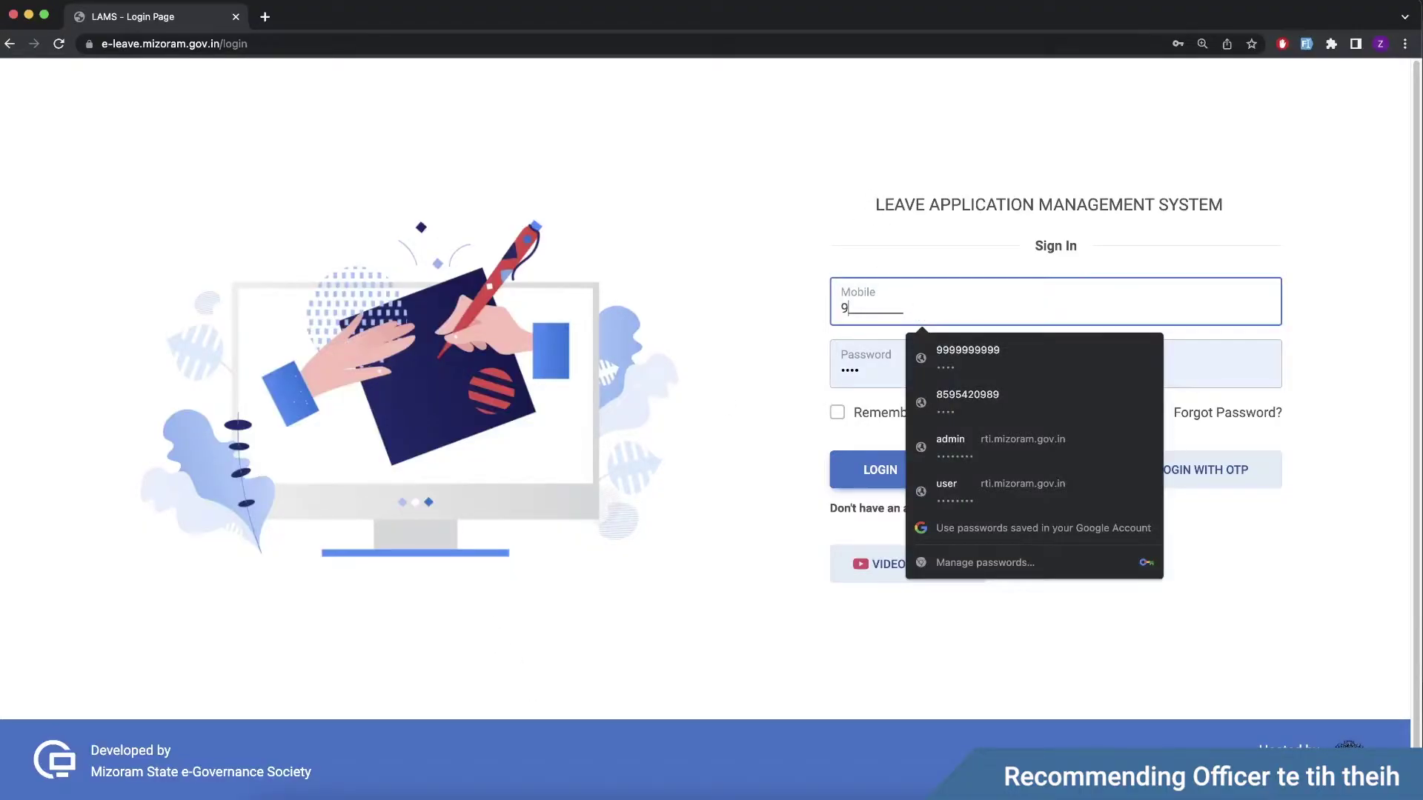
text(888)
click(775, 375)
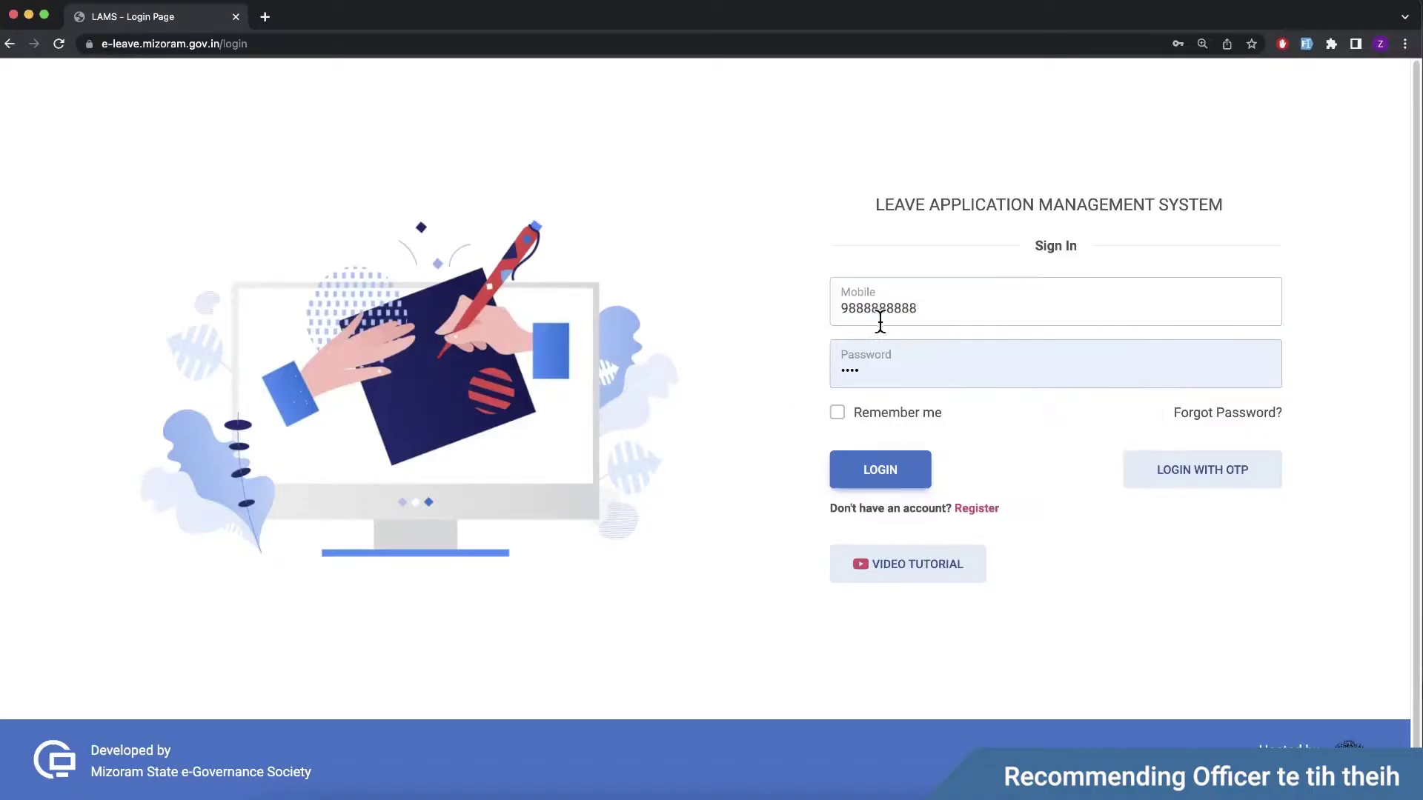
click(895, 480)
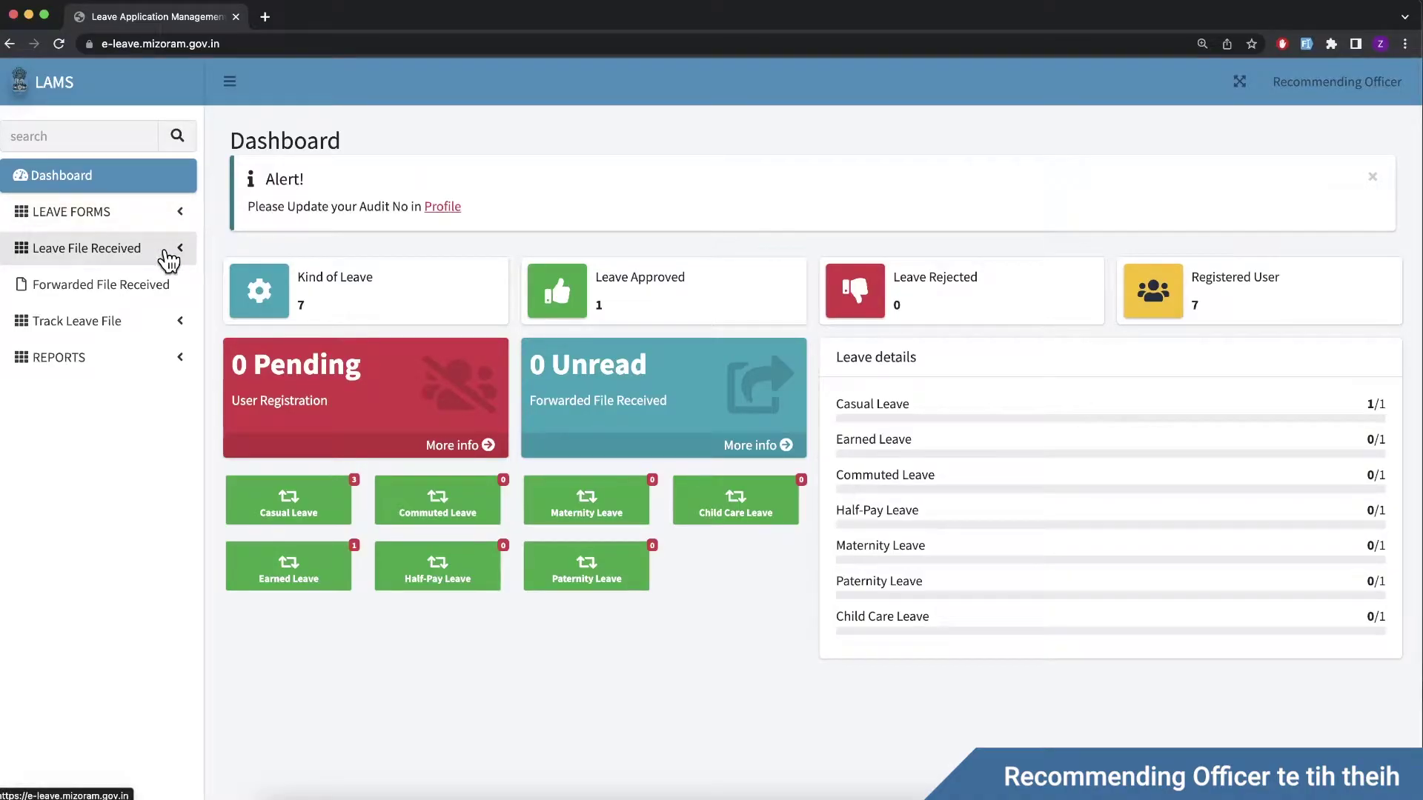
Open Casual Leaves under Leave File Received in the sidebar.
click(137, 231)
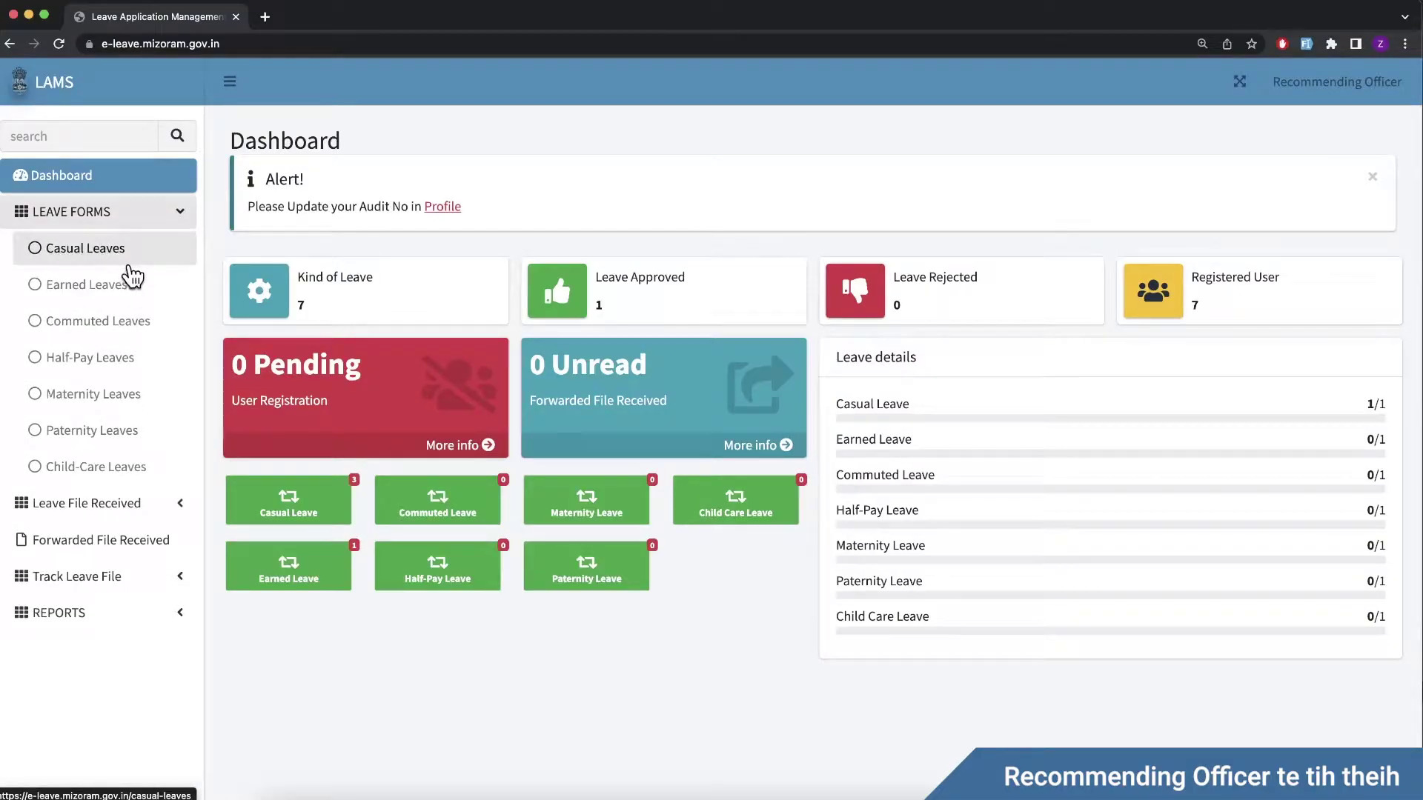
click(116, 216)
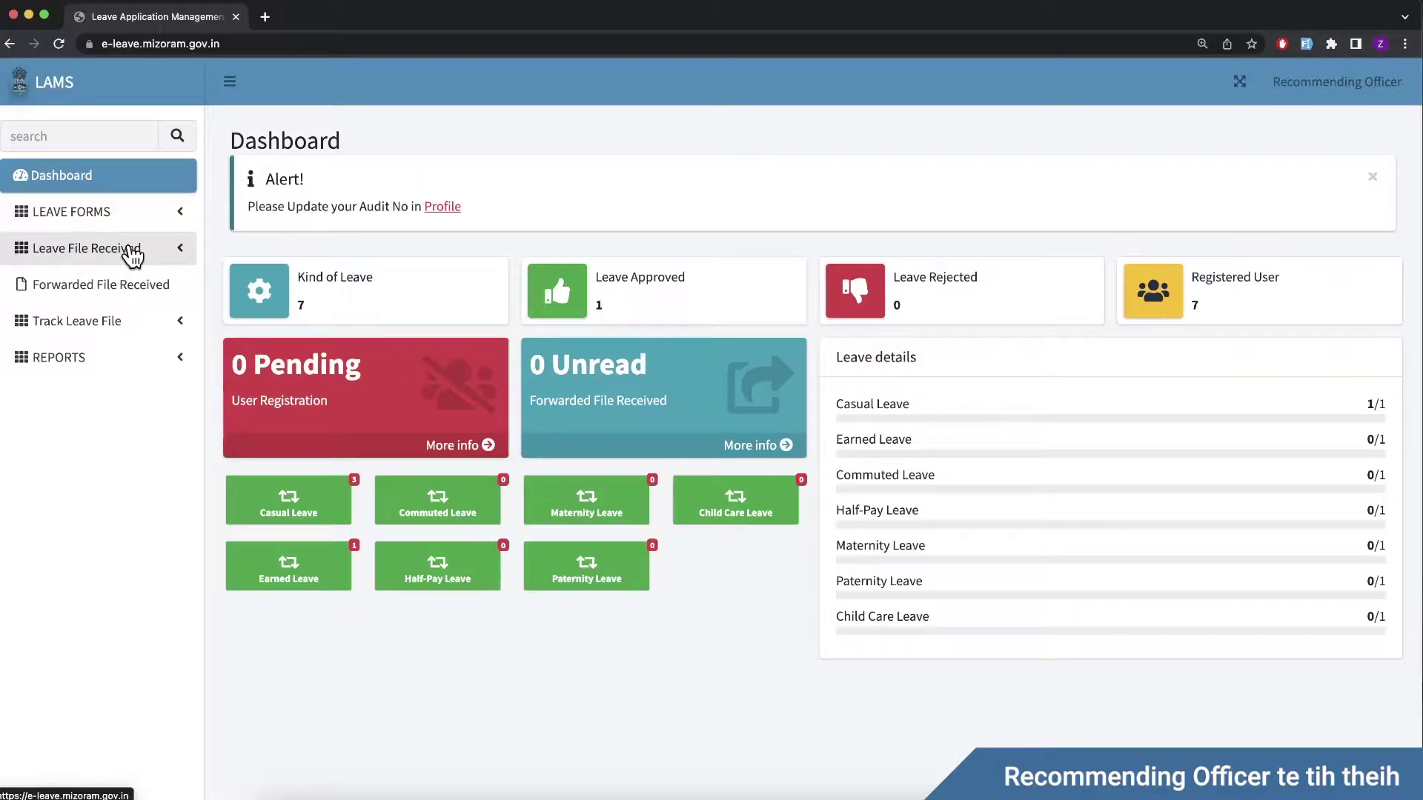
click(131, 255)
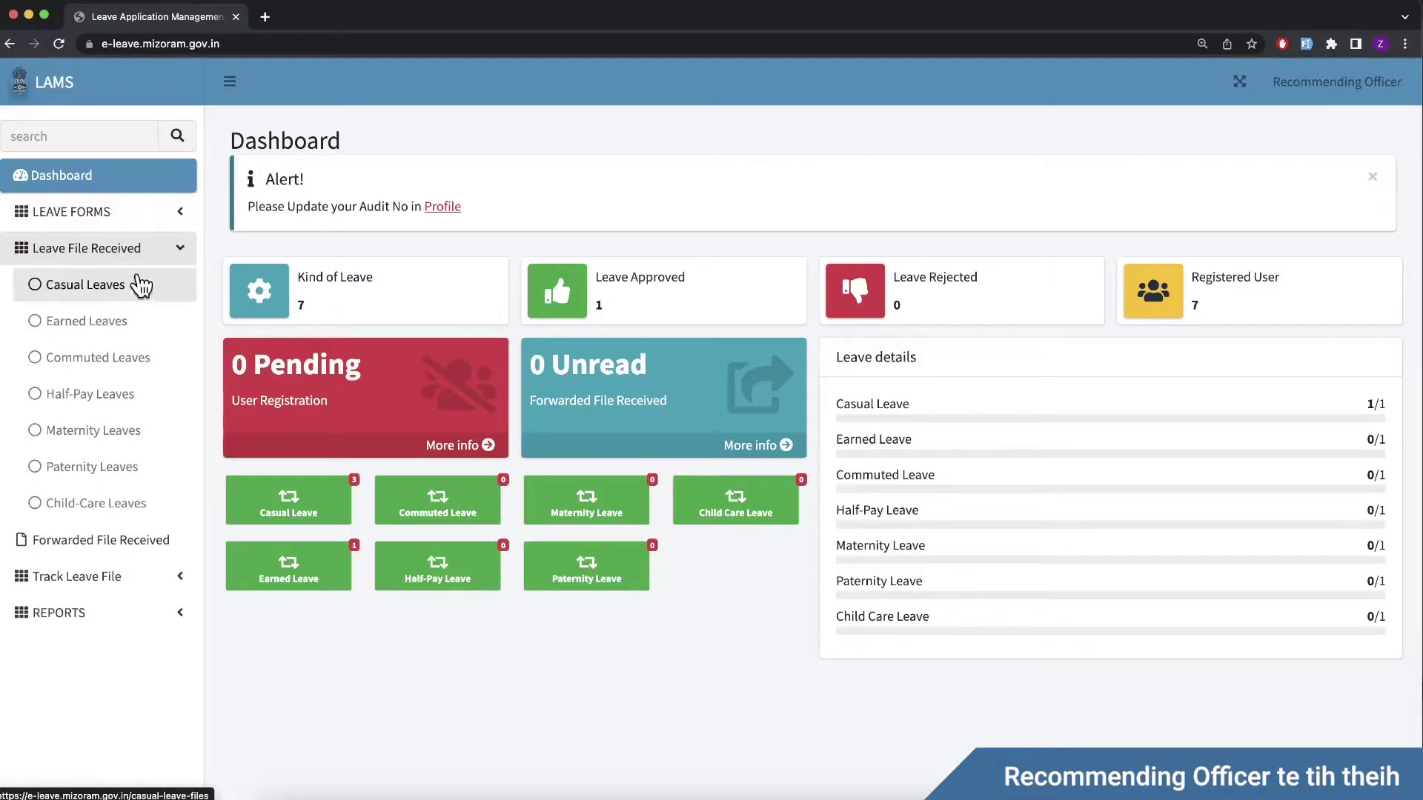
click(141, 298)
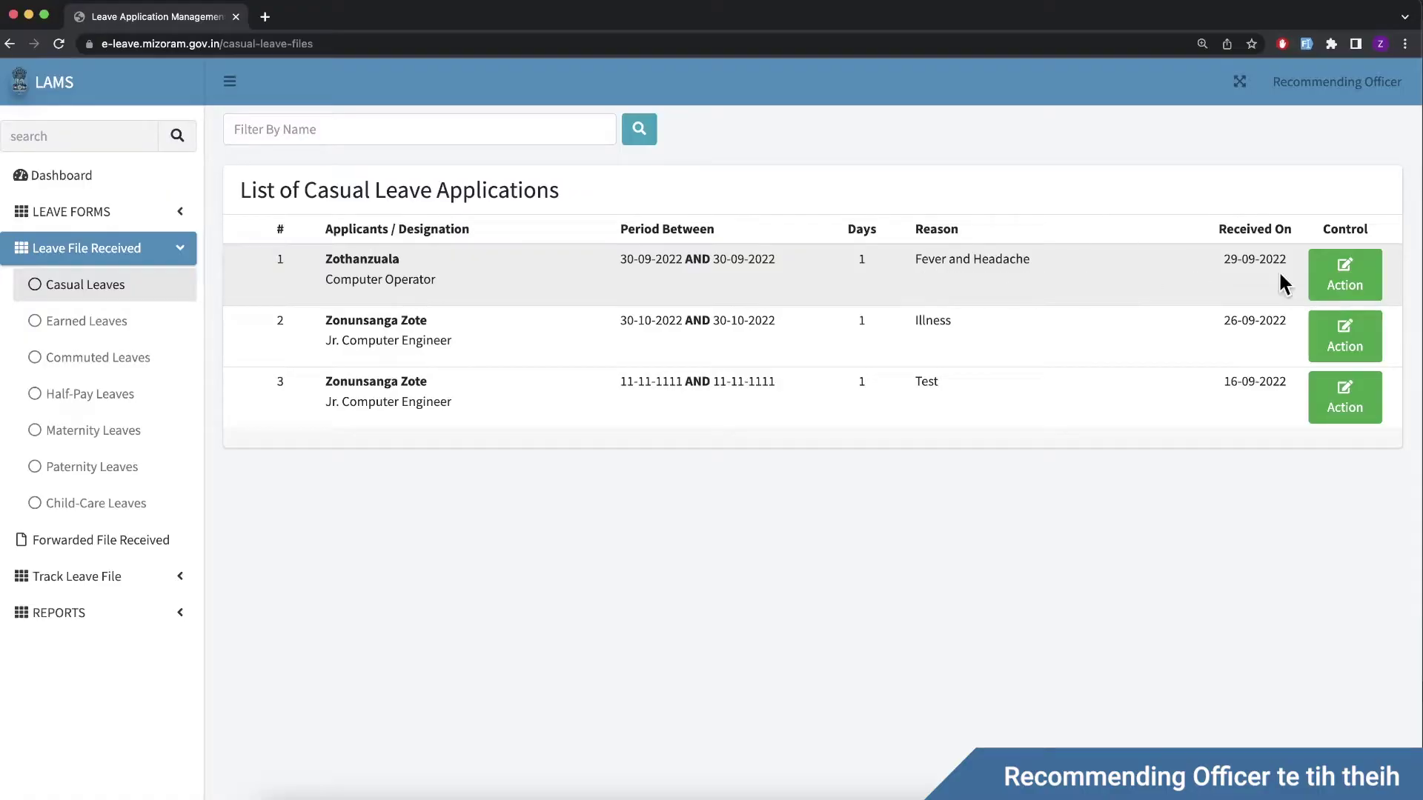
Approve the first received casual leave, the Fever and Headache application.
click(1330, 286)
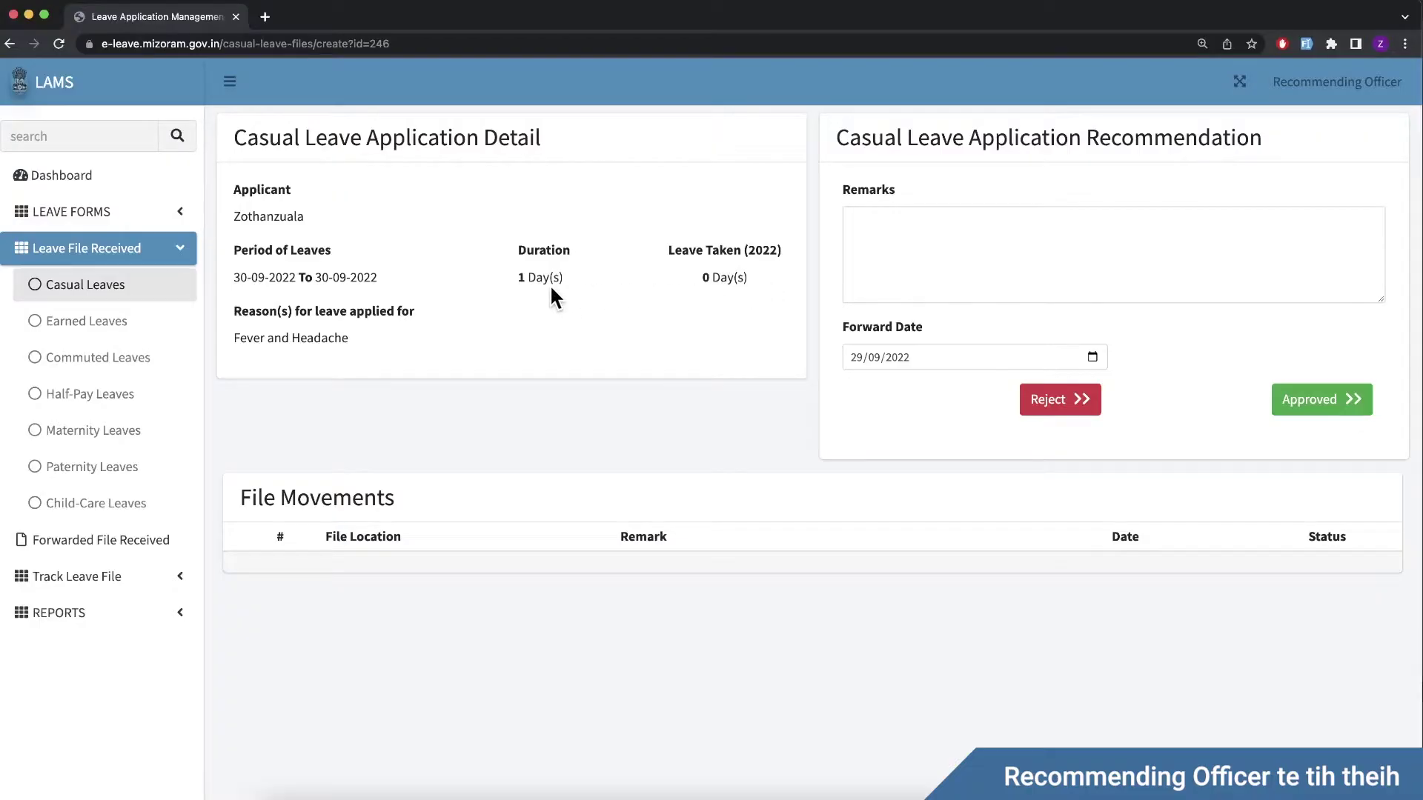
click(917, 249)
click(963, 330)
click(1308, 417)
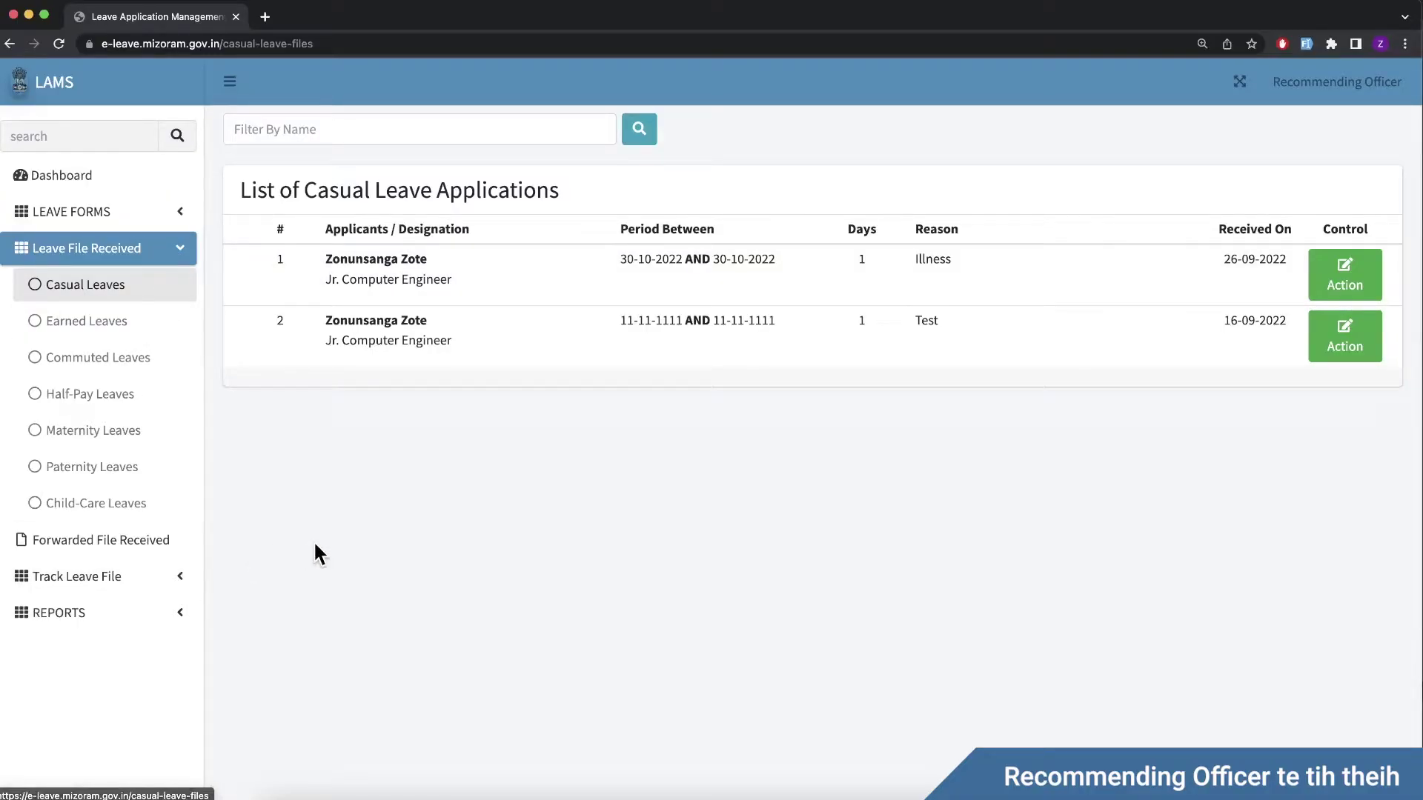
Forward the 8-day CIO Authority application from the received Earned Leaves list.
click(143, 339)
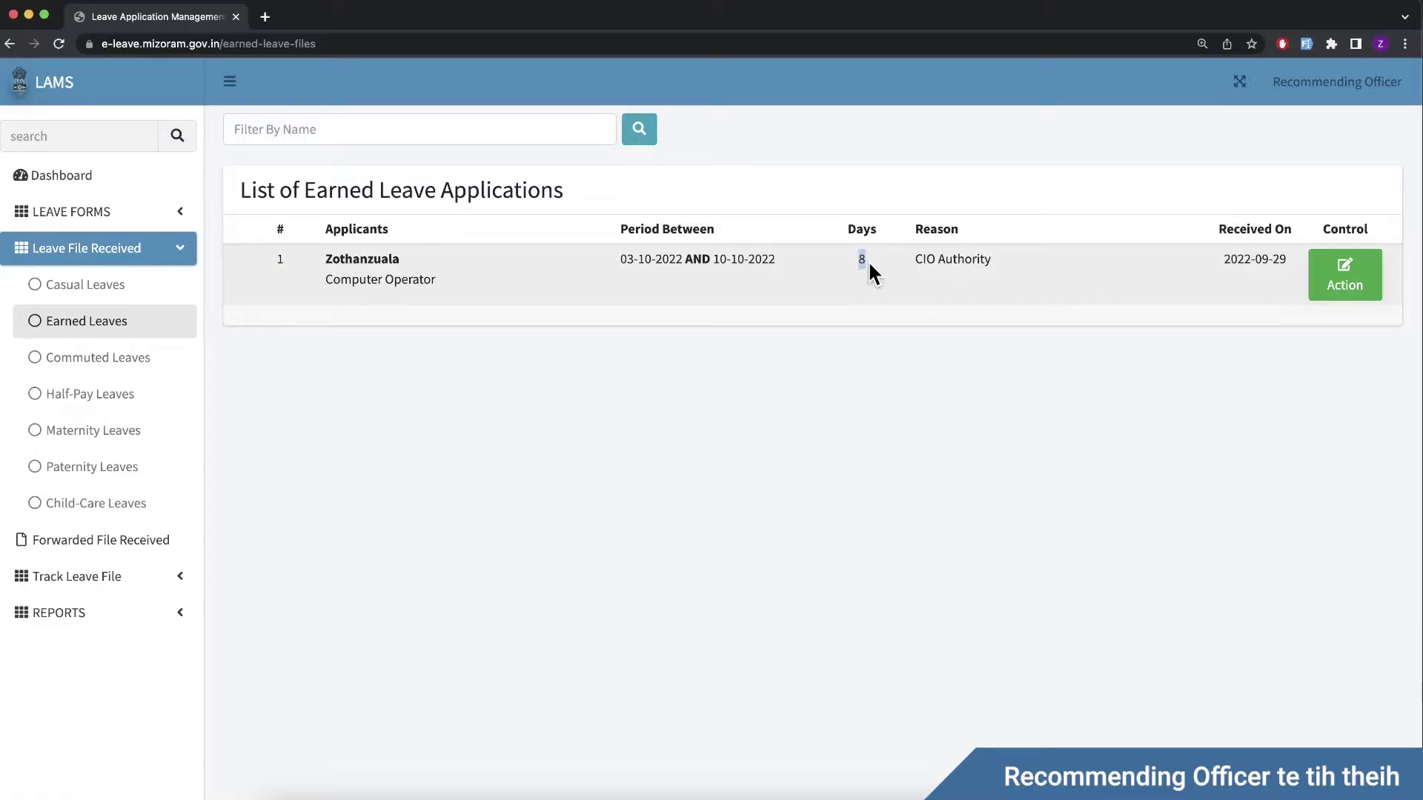
triple_click(1266, 265)
click(1259, 297)
click(1315, 289)
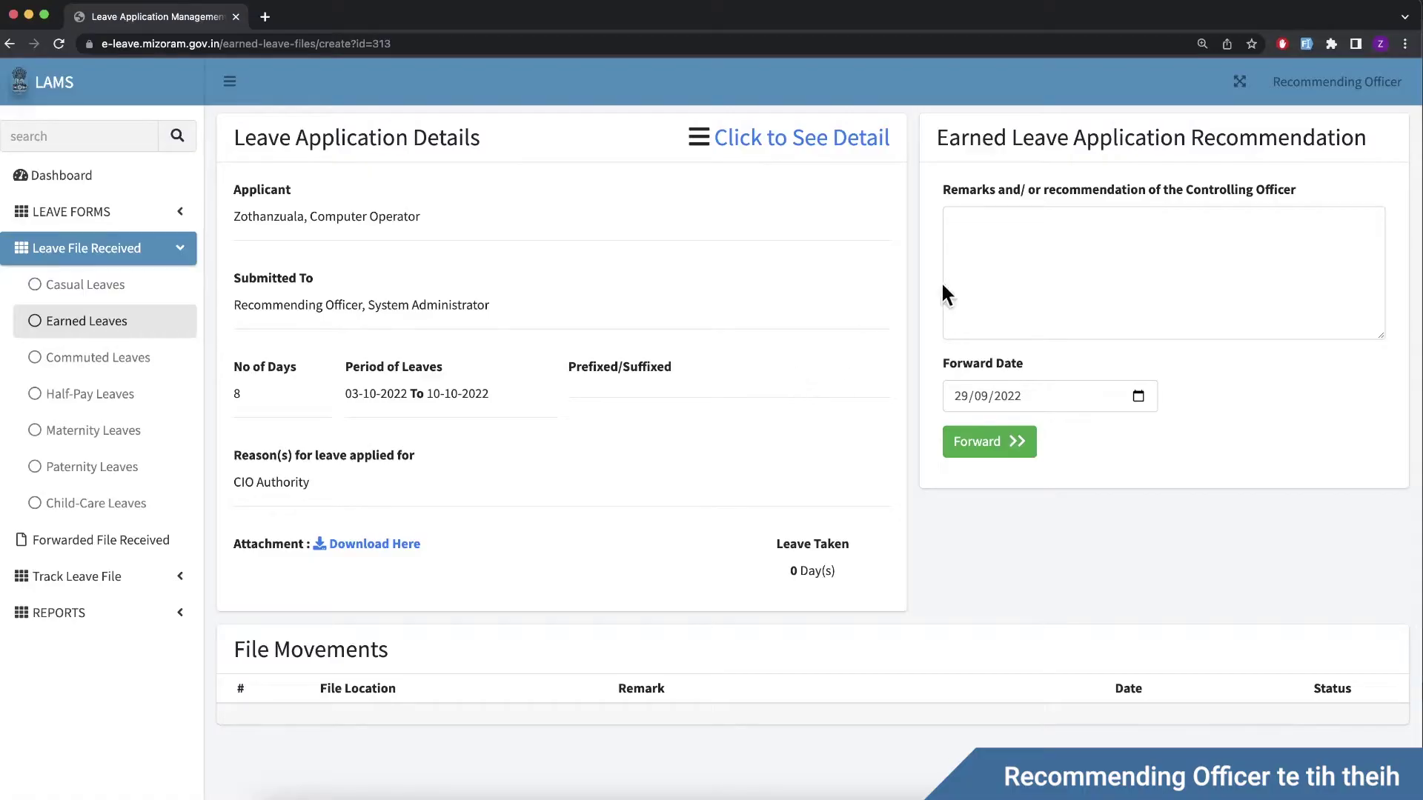
click(1052, 245)
click(996, 448)
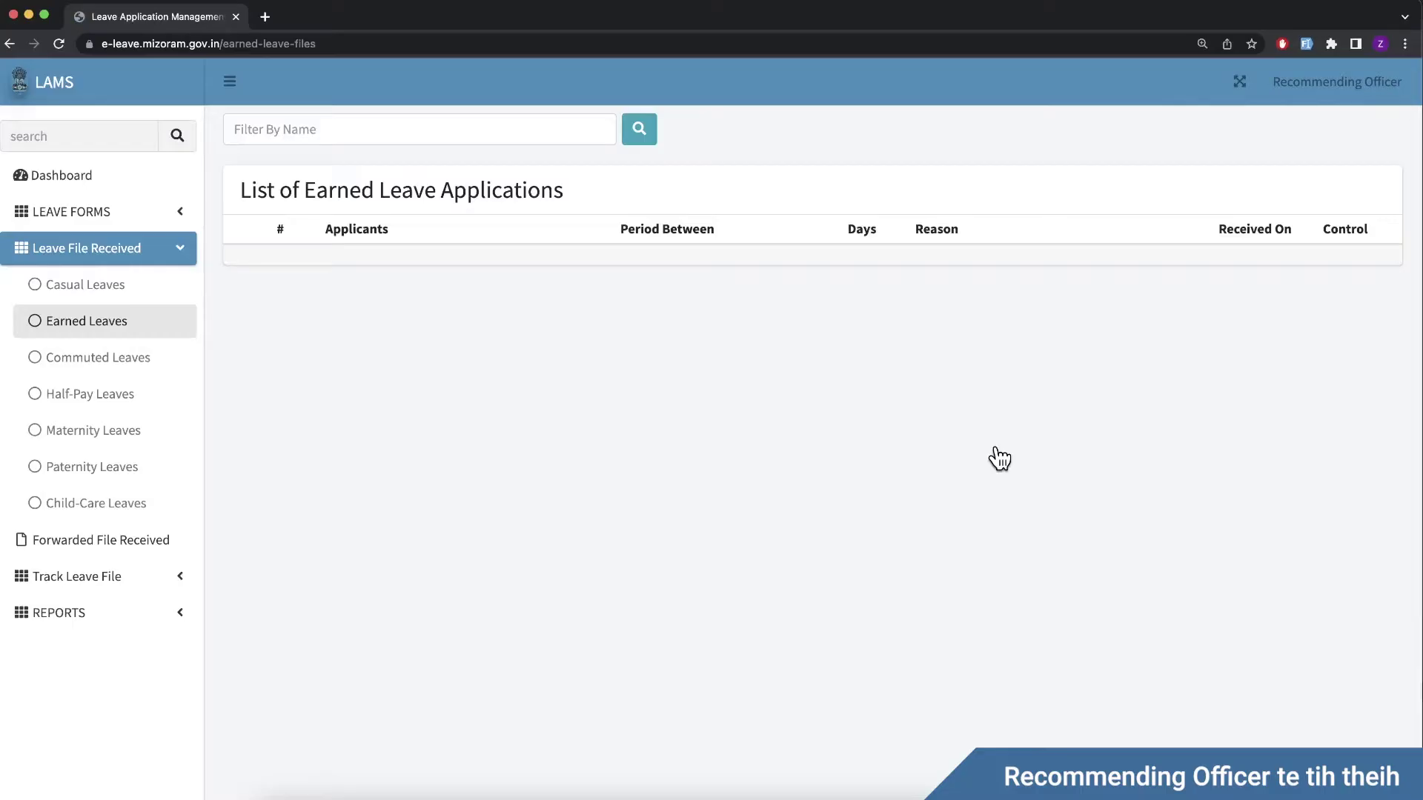
Open the Approved Leaves report under REPORTS.
click(187, 616)
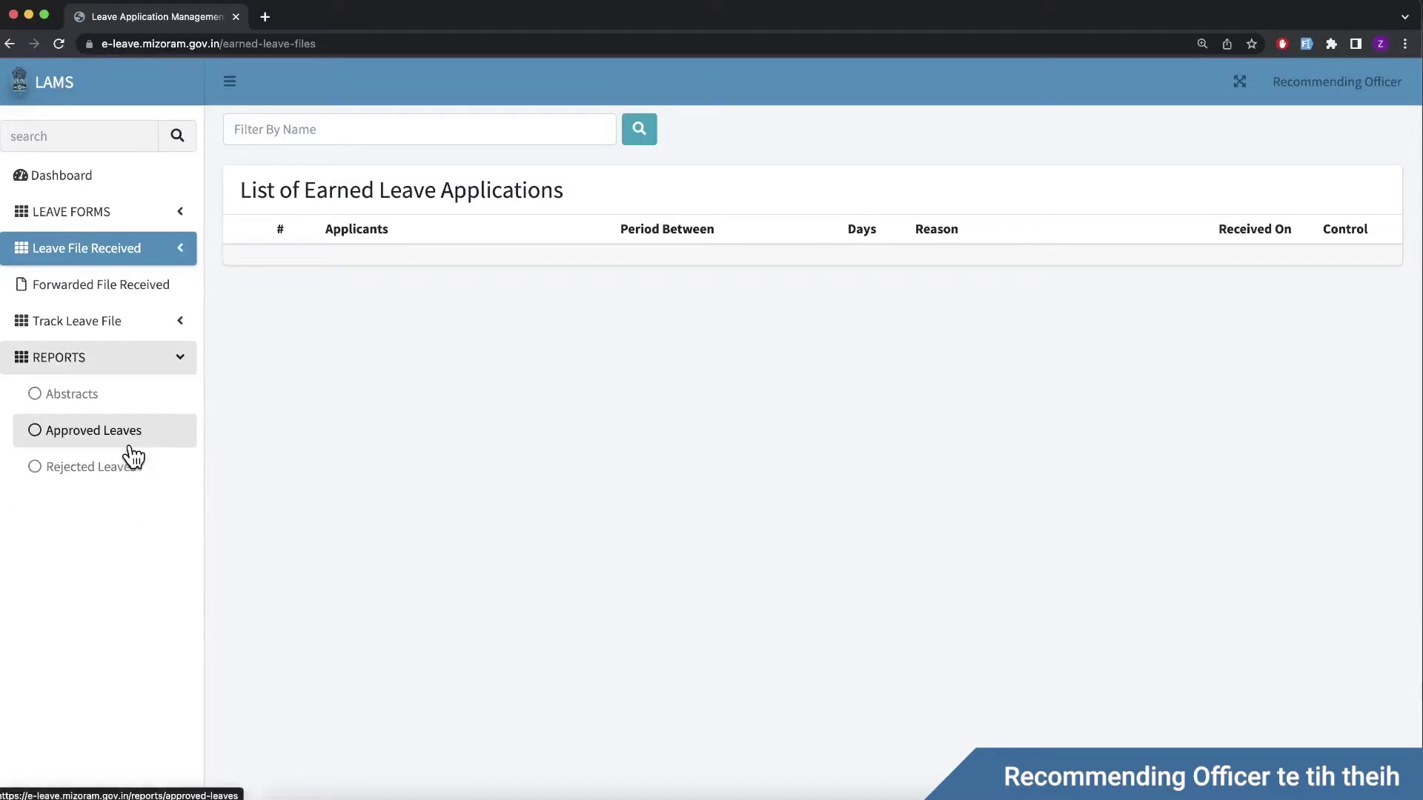
click(132, 453)
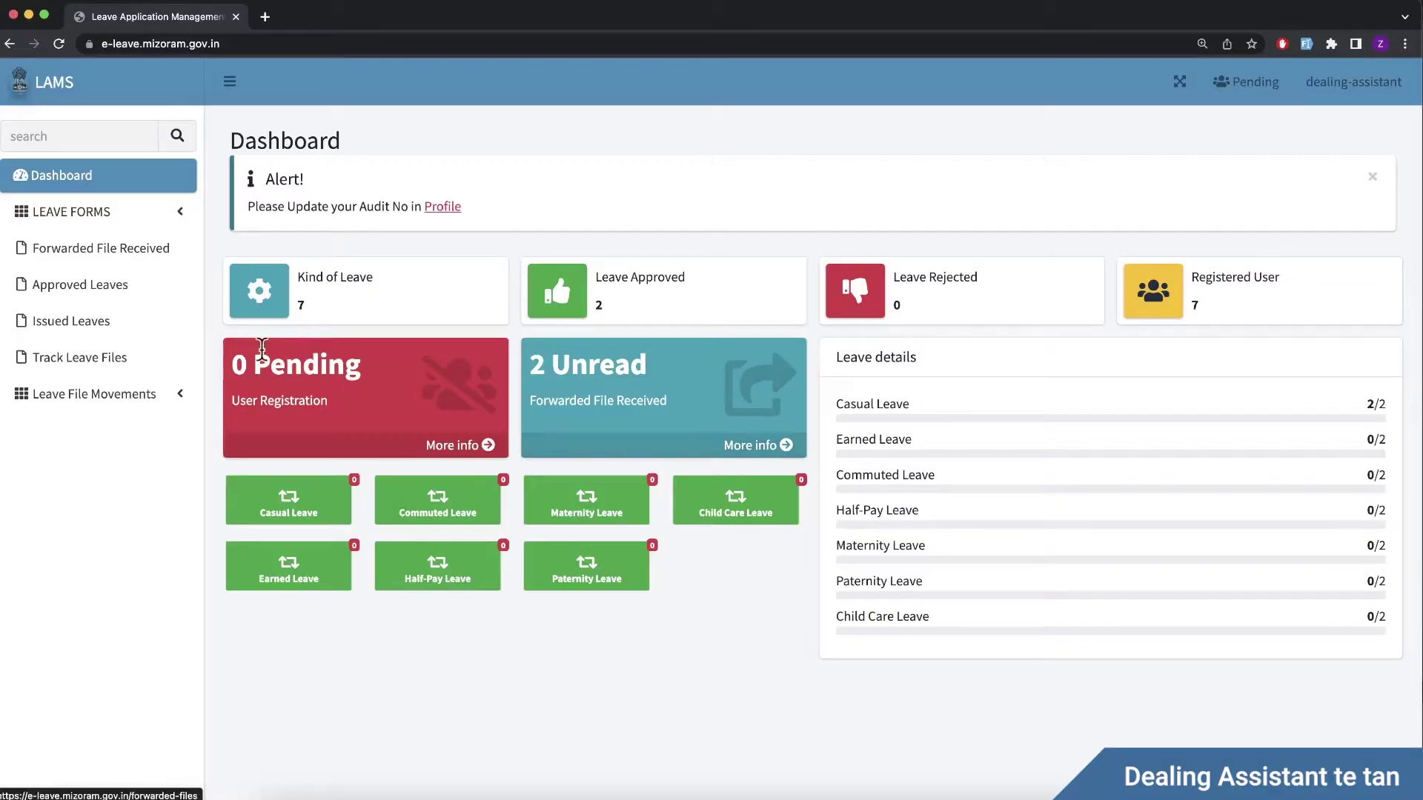
Open Forwarded File Received and bring up the 8-day earned leave for action.
click(128, 261)
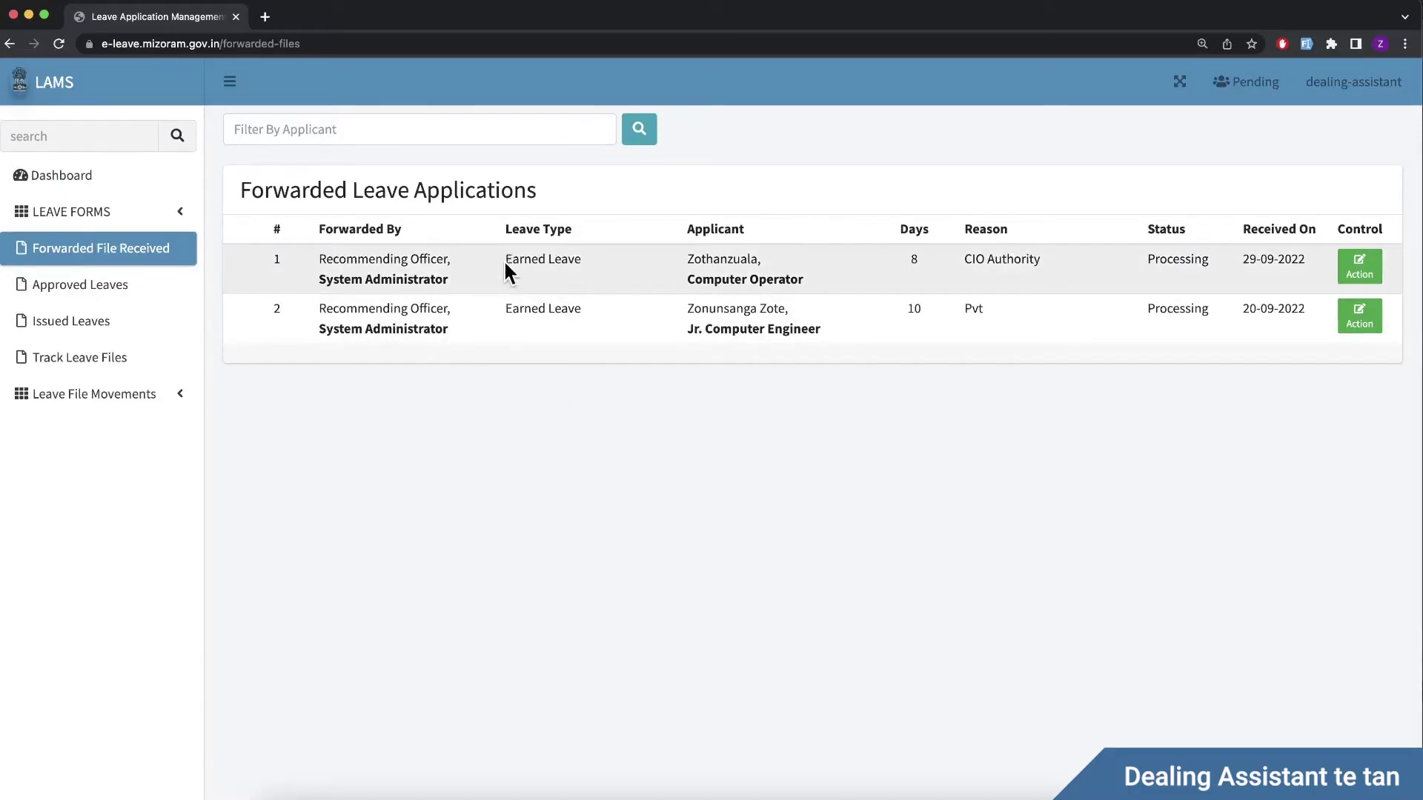
drag(503, 262, 588, 271)
click(587, 271)
click(1358, 286)
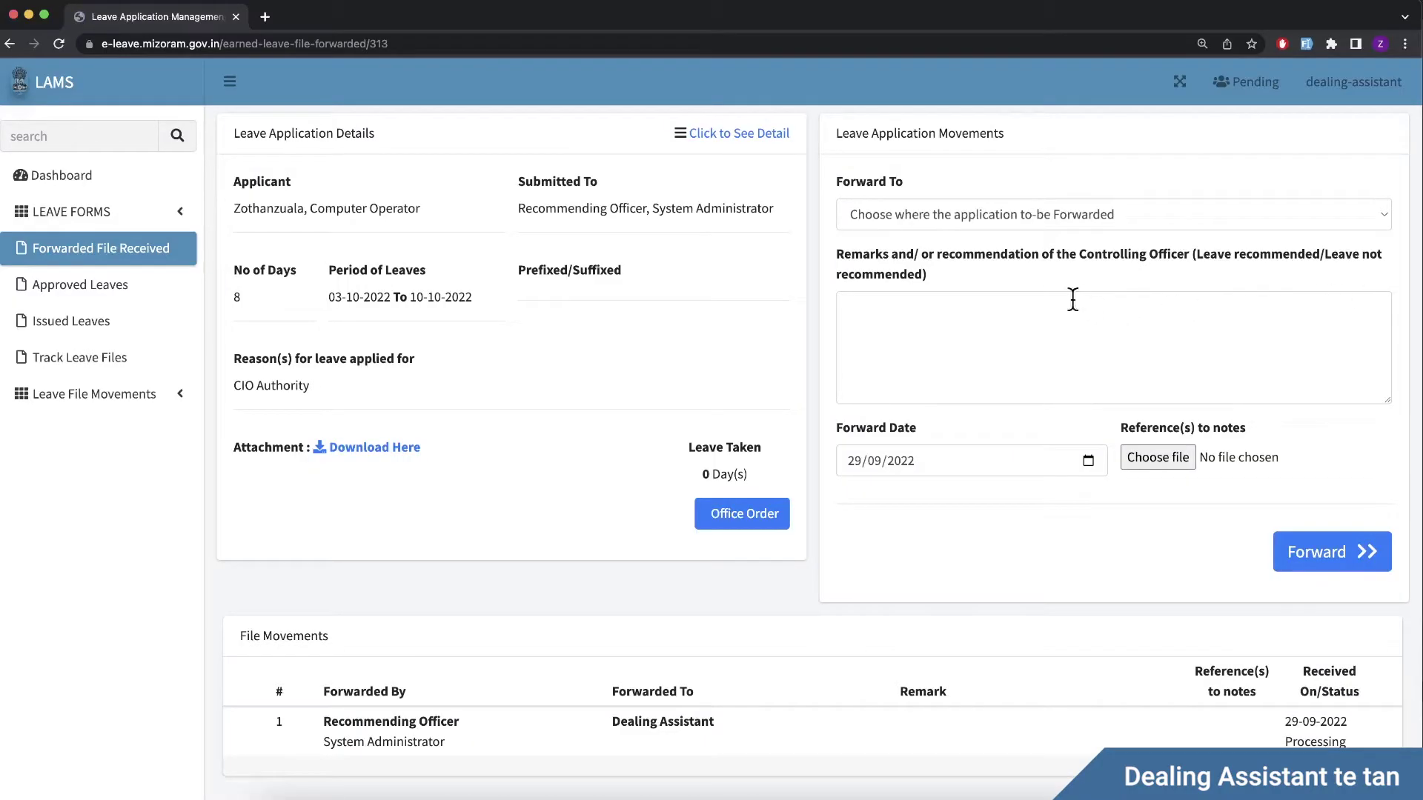
Forward the 8-day earned leave to Project Manager - Processing Personel.
click(930, 222)
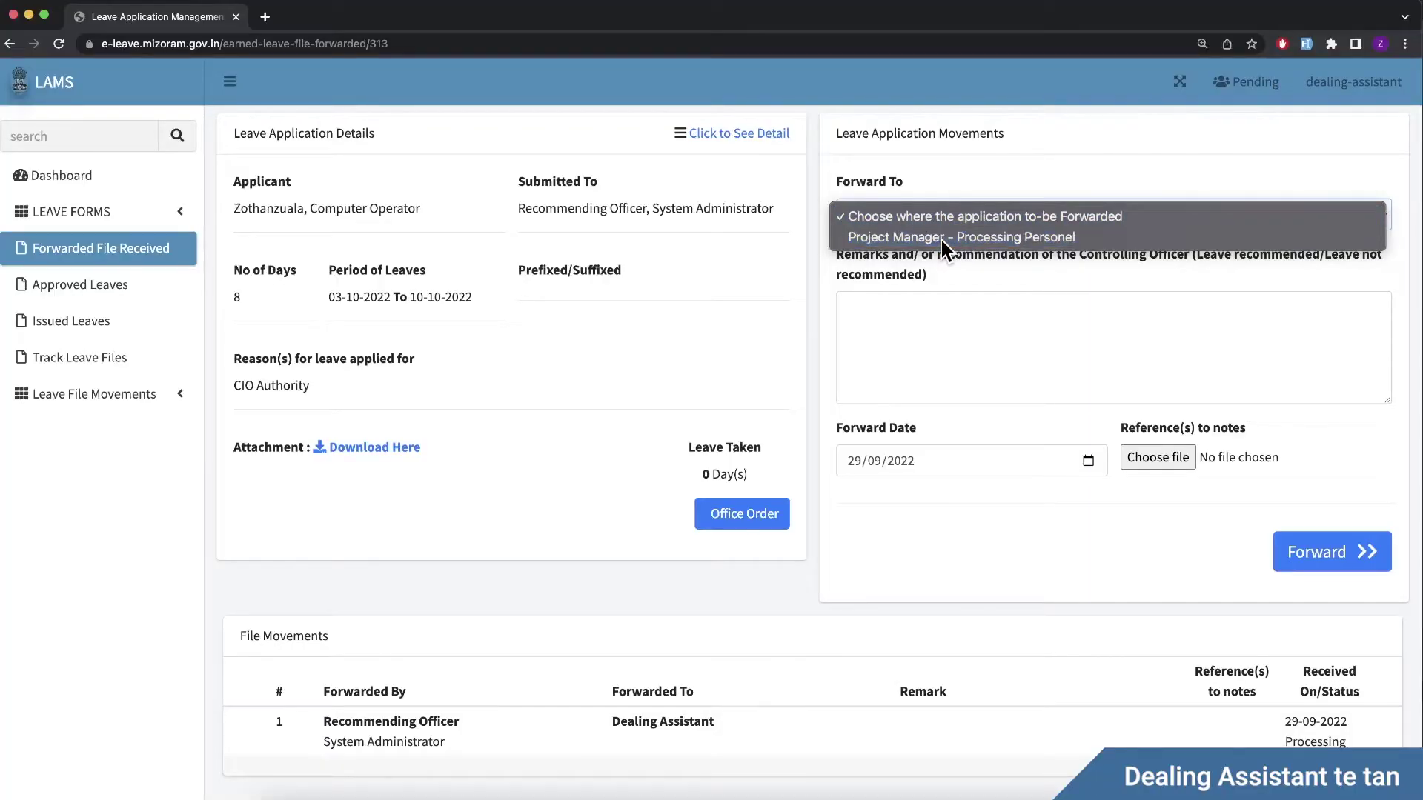
click(941, 240)
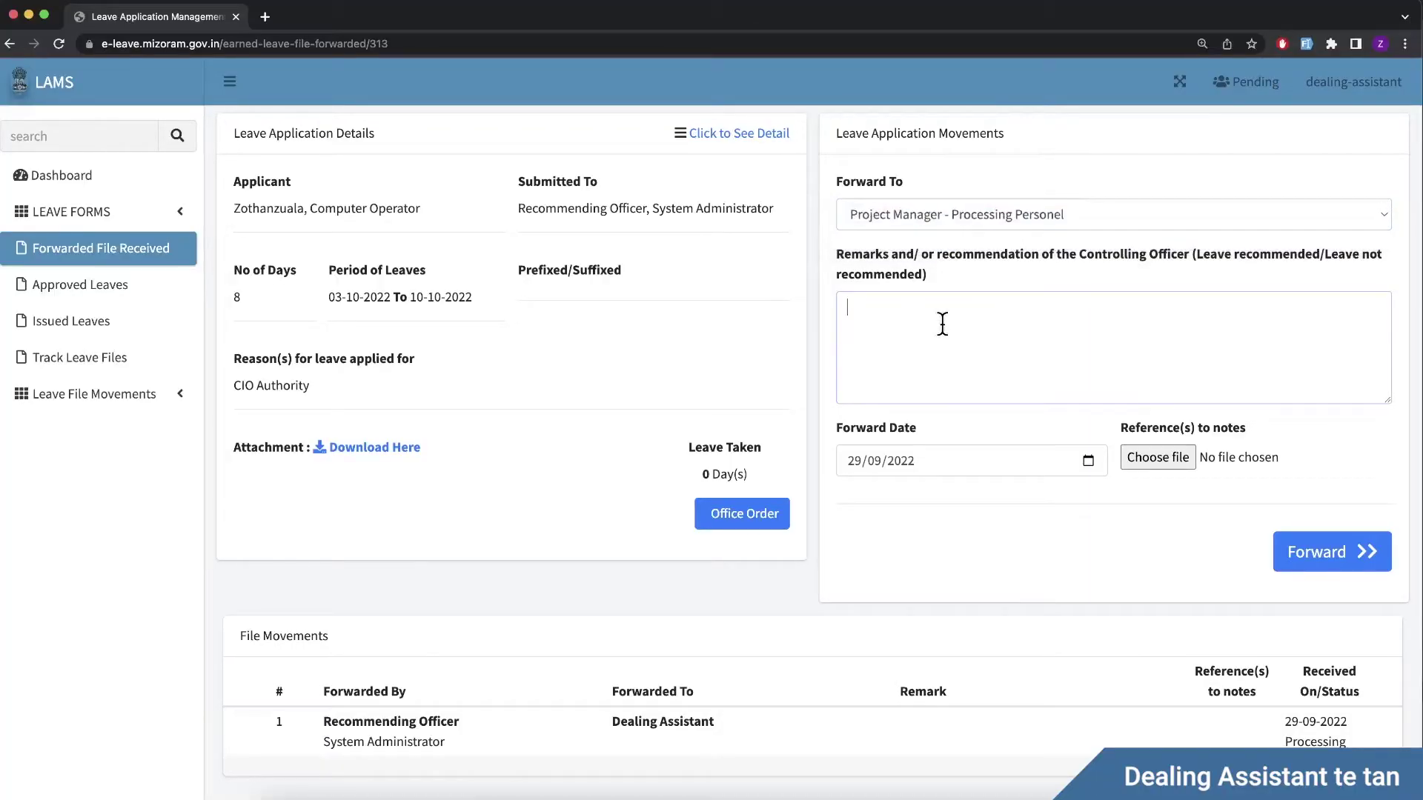
click(941, 324)
click(1312, 554)
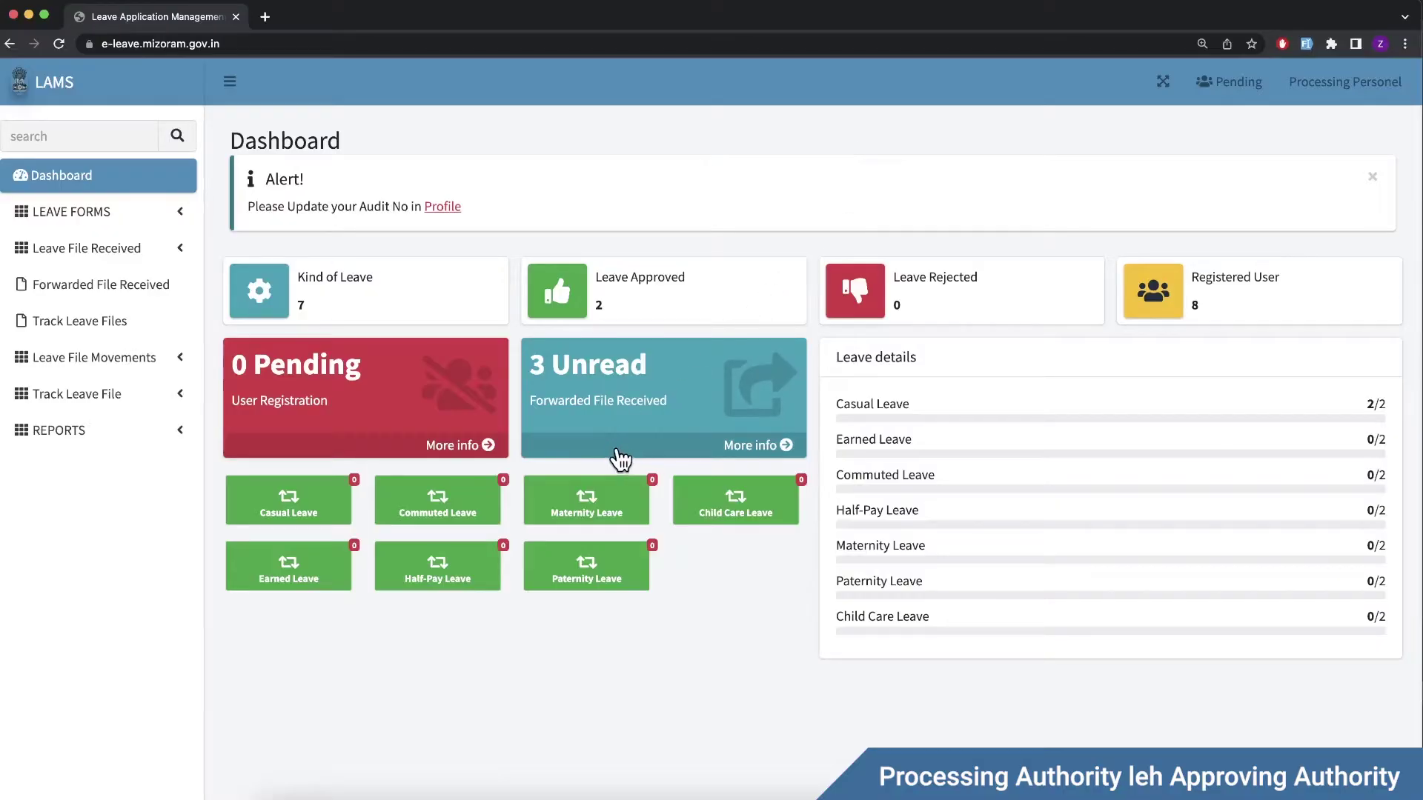
Open More info on the Unread Forwarded File Received dashboard box.
click(676, 451)
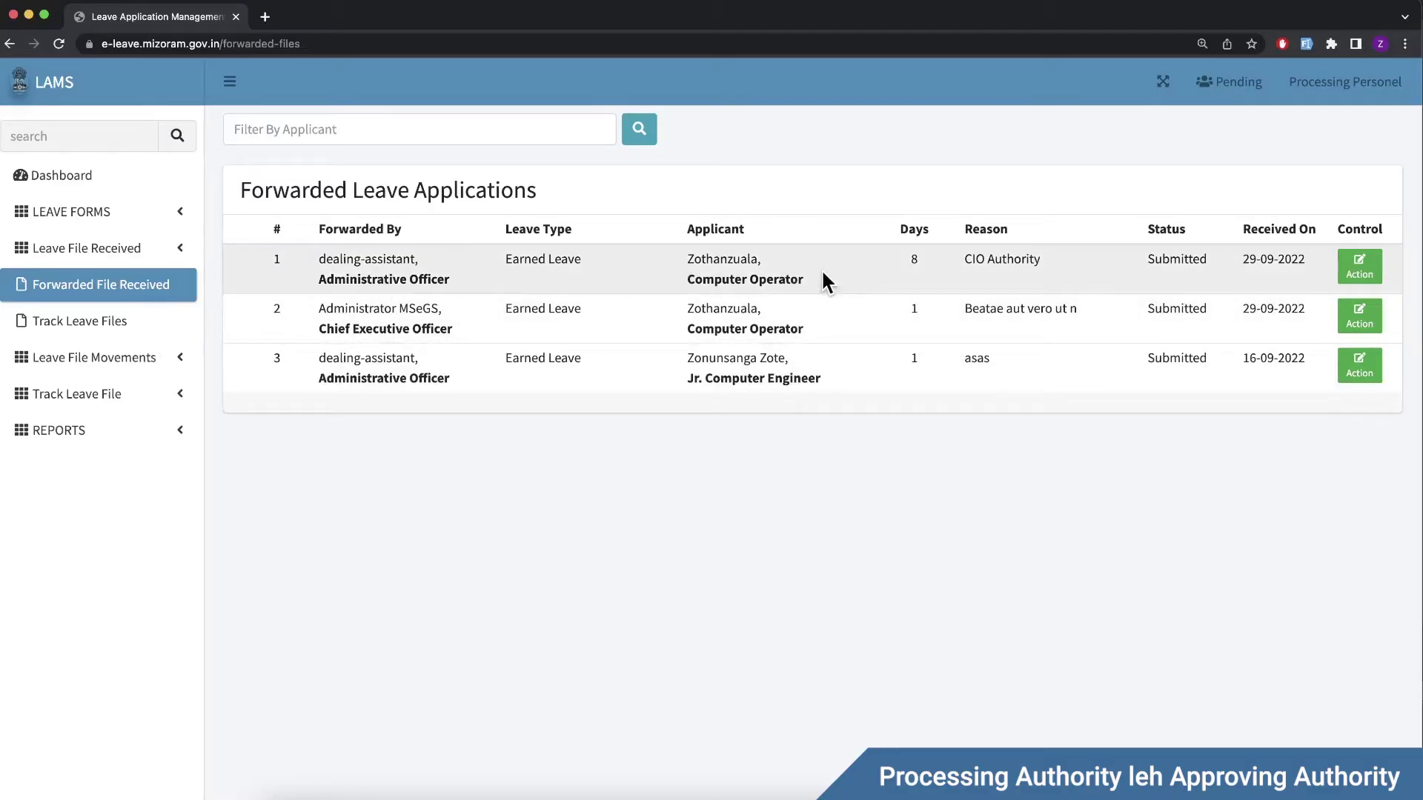
Forward the 8-day earned leave to Administrative Officer - Approving Authority.
click(1353, 275)
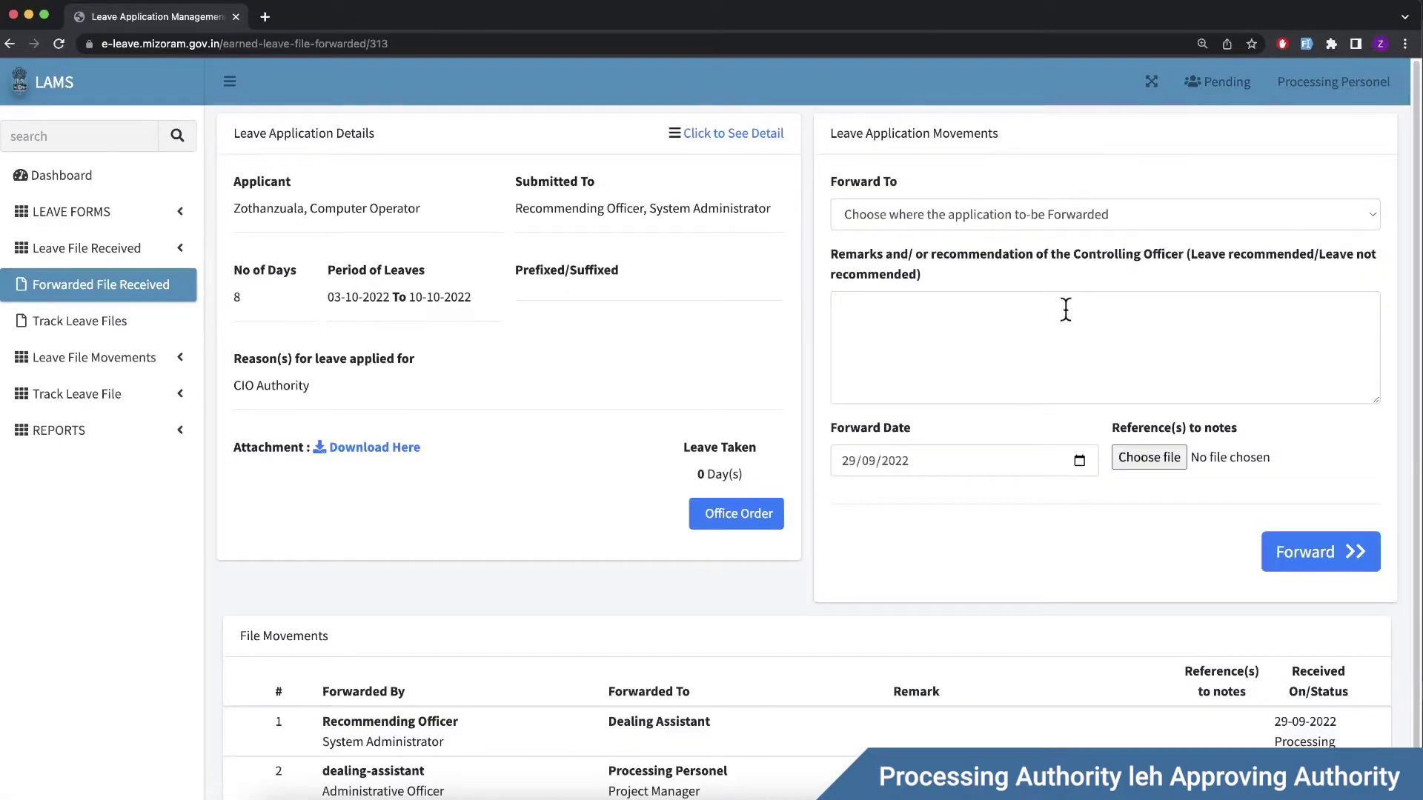
click(917, 213)
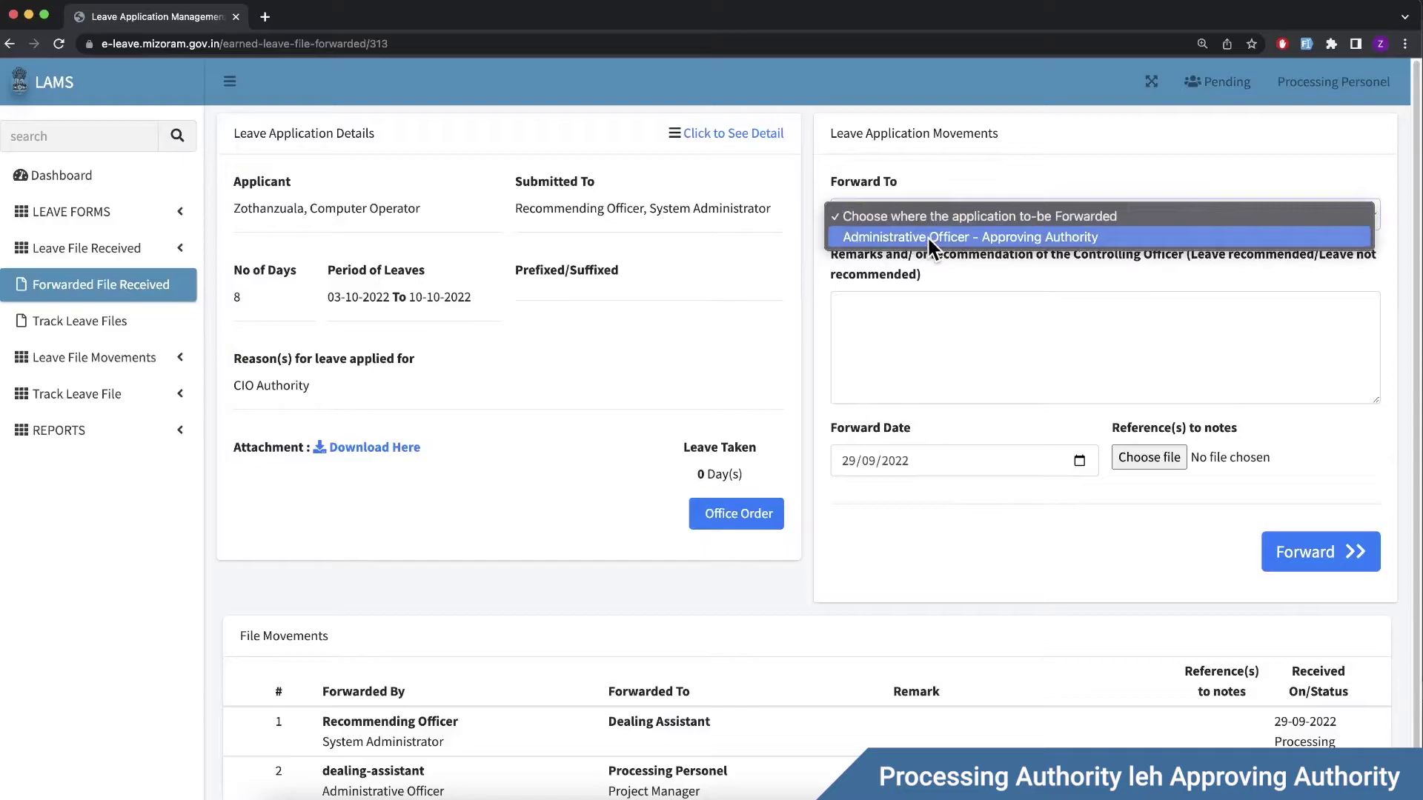
click(927, 235)
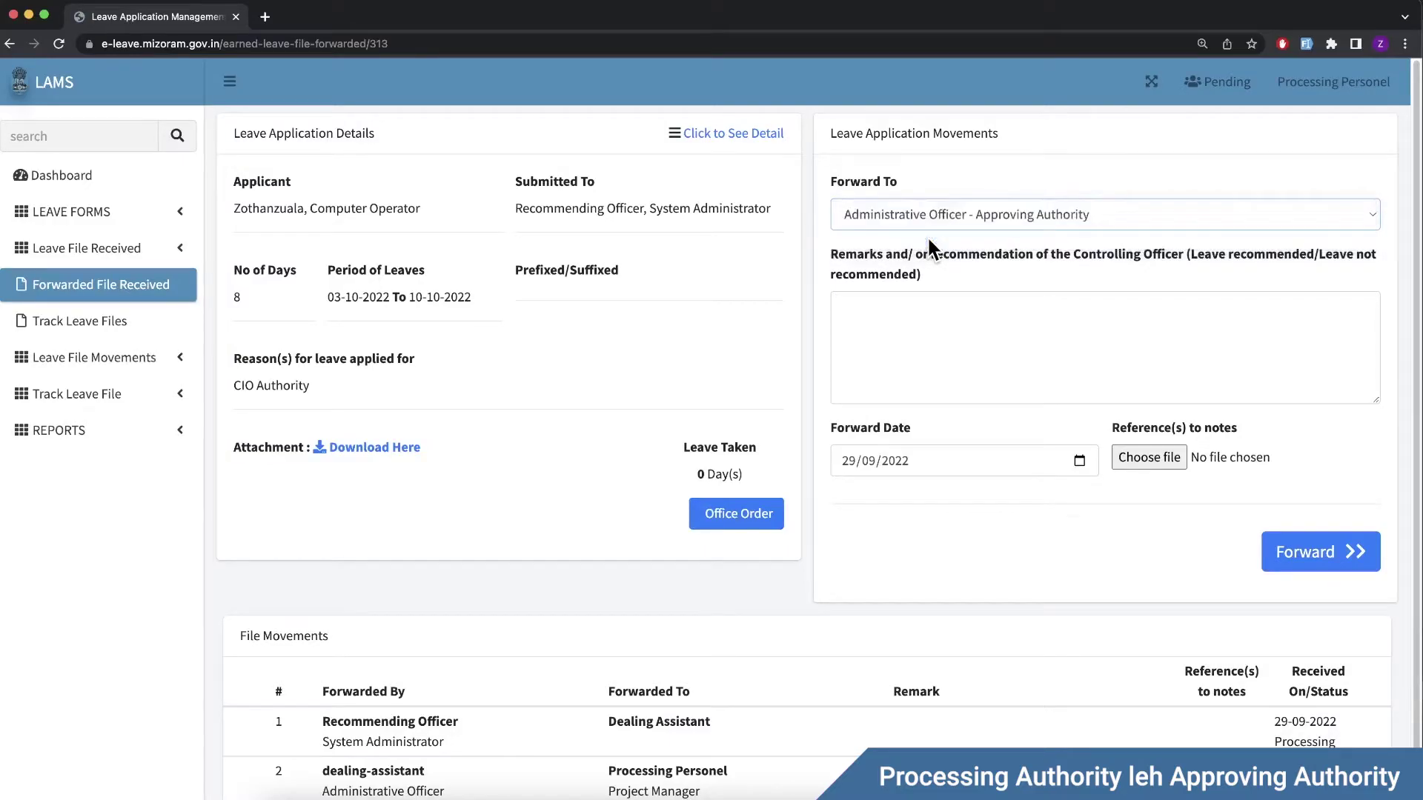
click(930, 312)
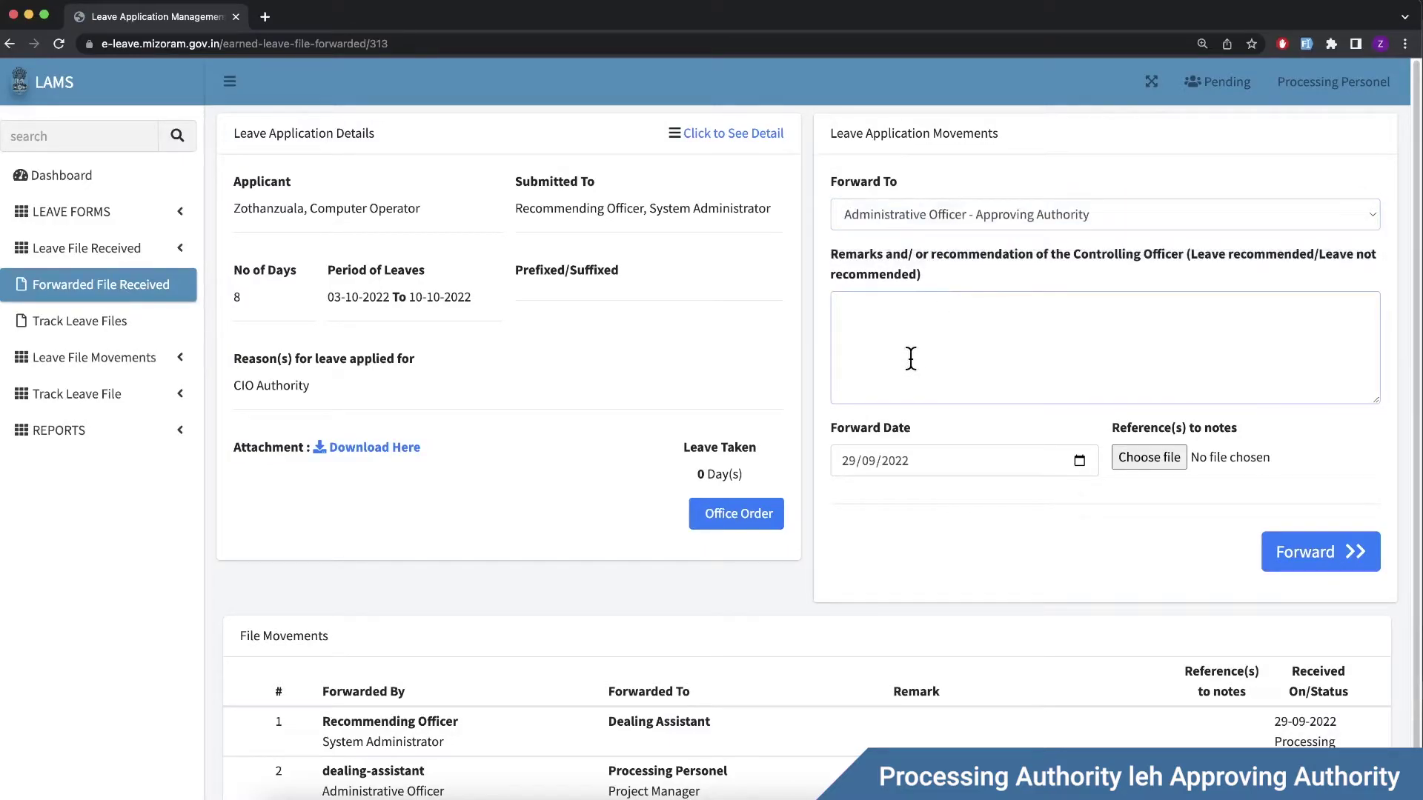
click(1193, 504)
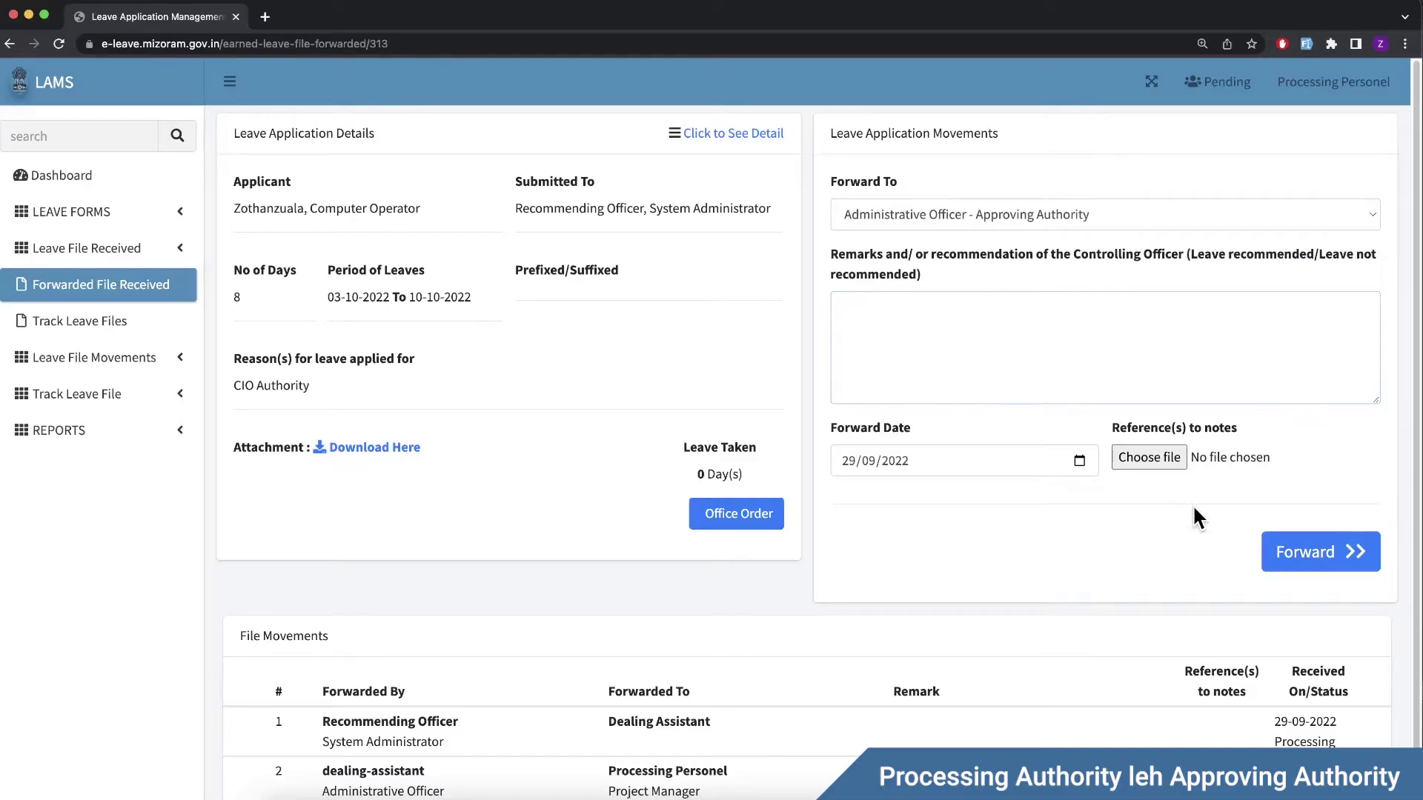
click(1307, 569)
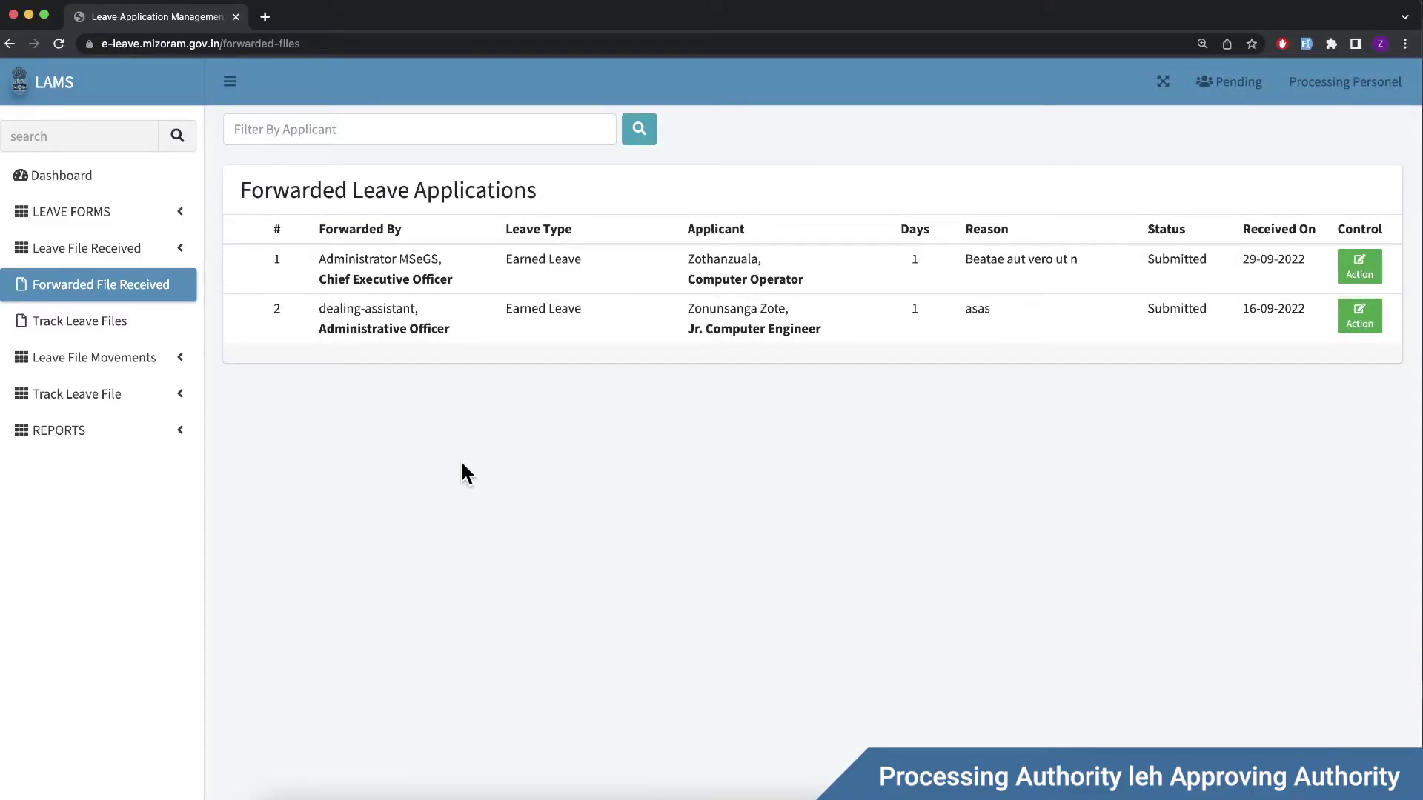
click(1338, 83)
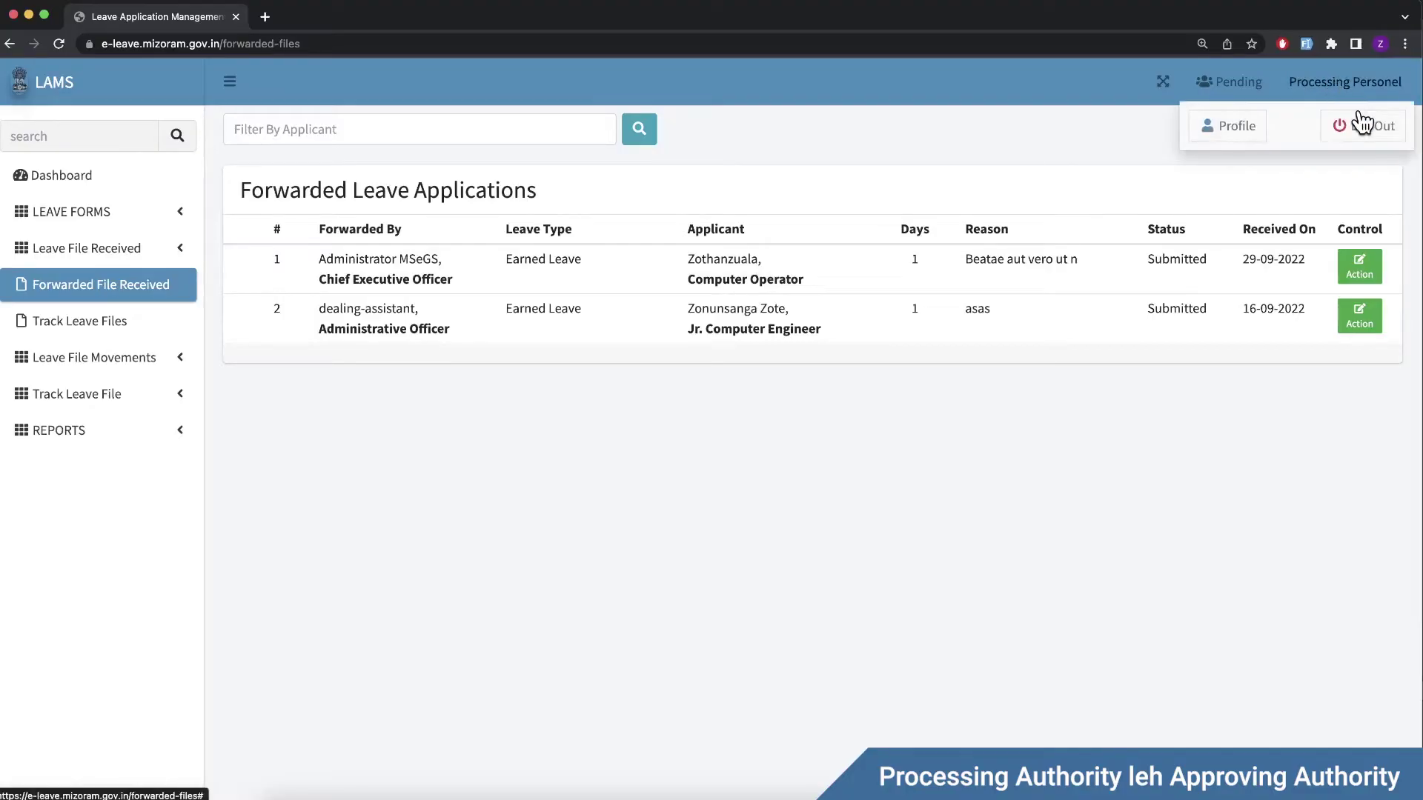
Log out, then open the Approving Authority's unread forwarded files from the dashboard.
click(1363, 123)
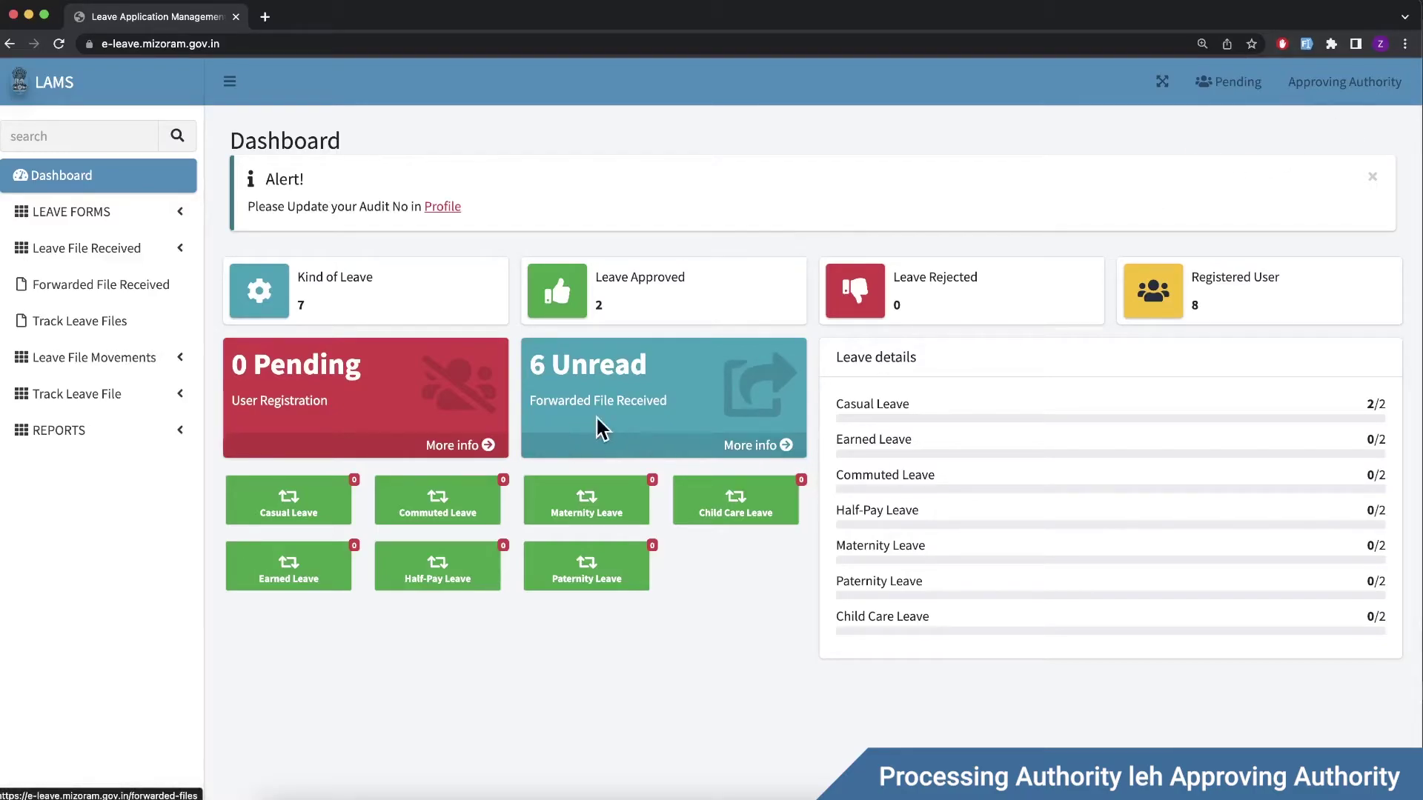
click(735, 449)
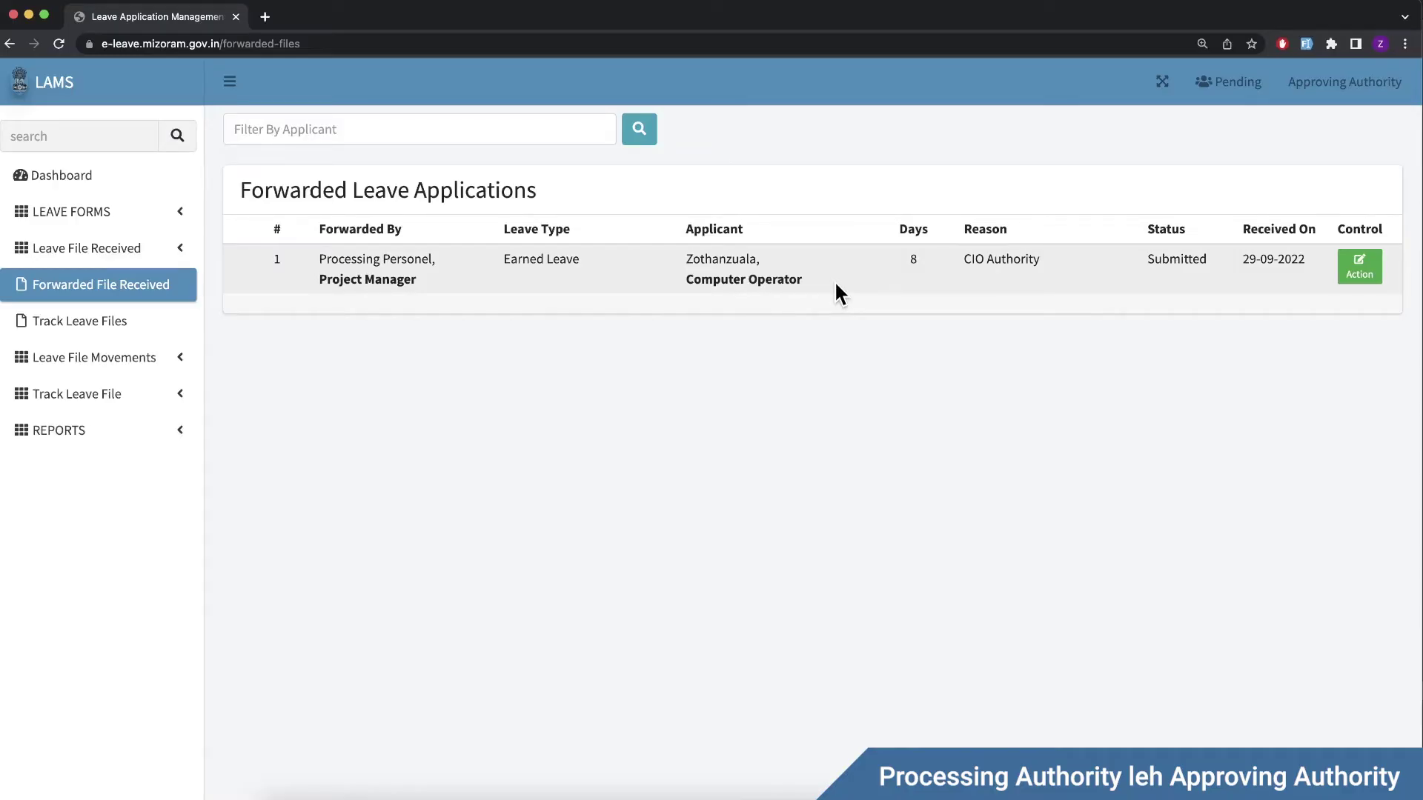
Approve the 8-day earned leave application from its Action options.
click(1368, 271)
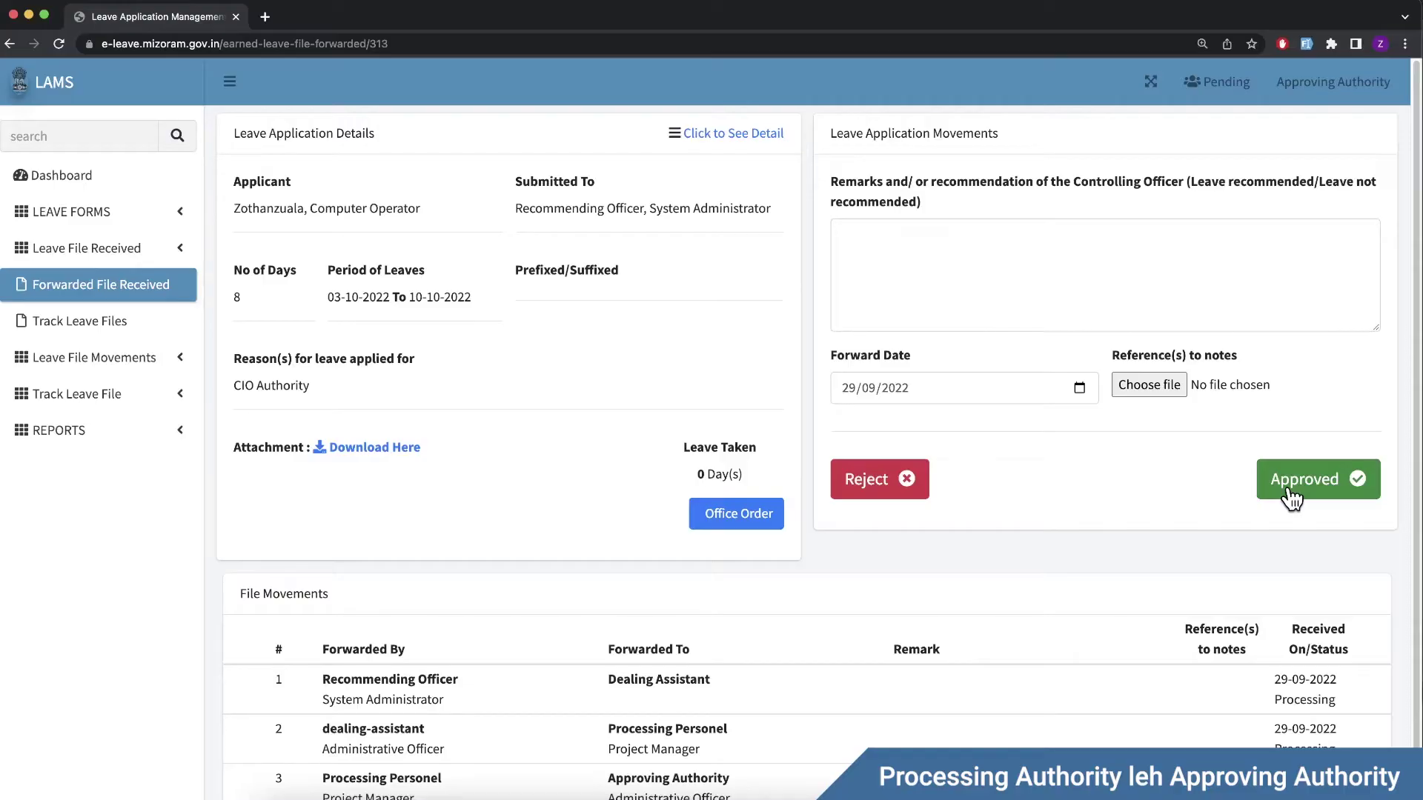
click(1290, 498)
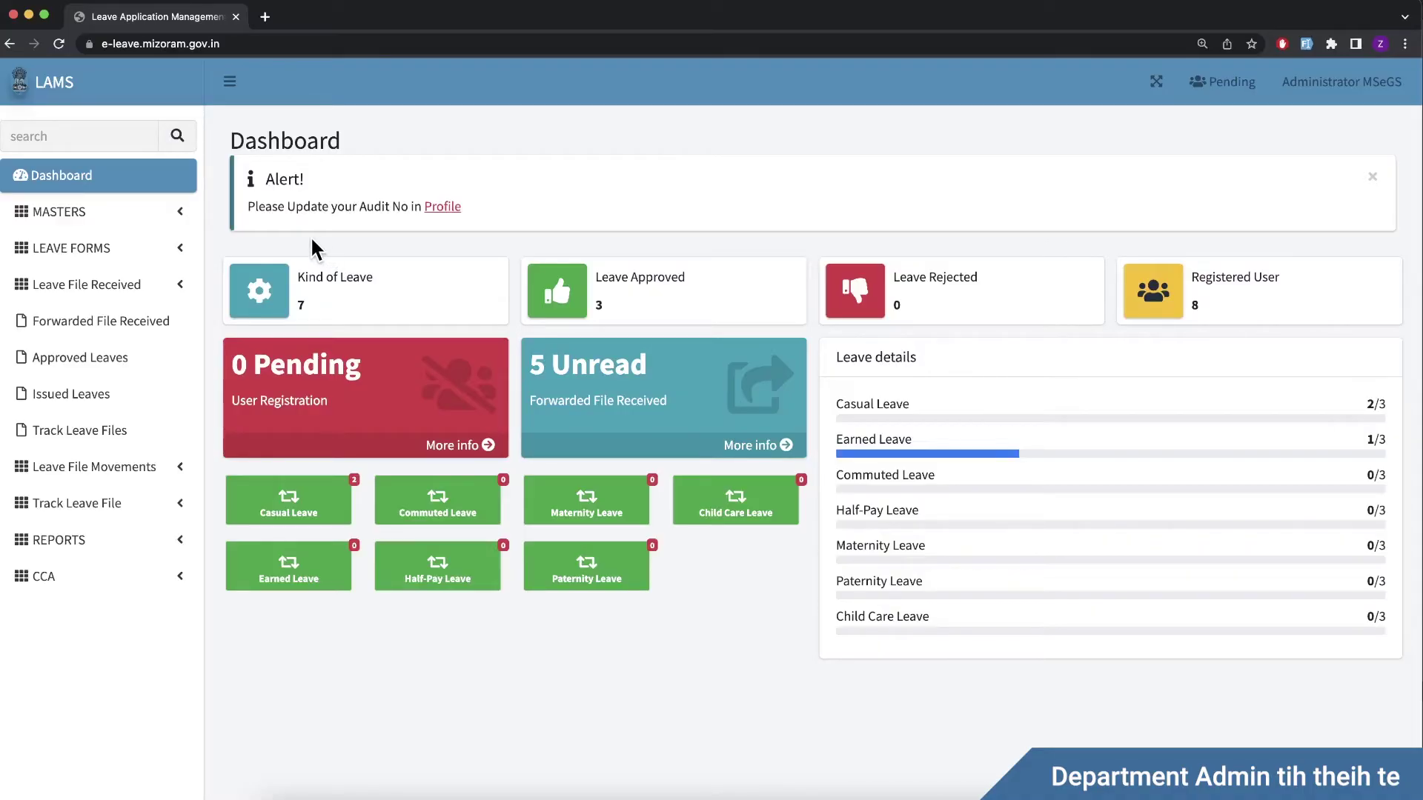
Add and save a service cadre named 'New Cadre' under Masters.
click(128, 221)
click(135, 265)
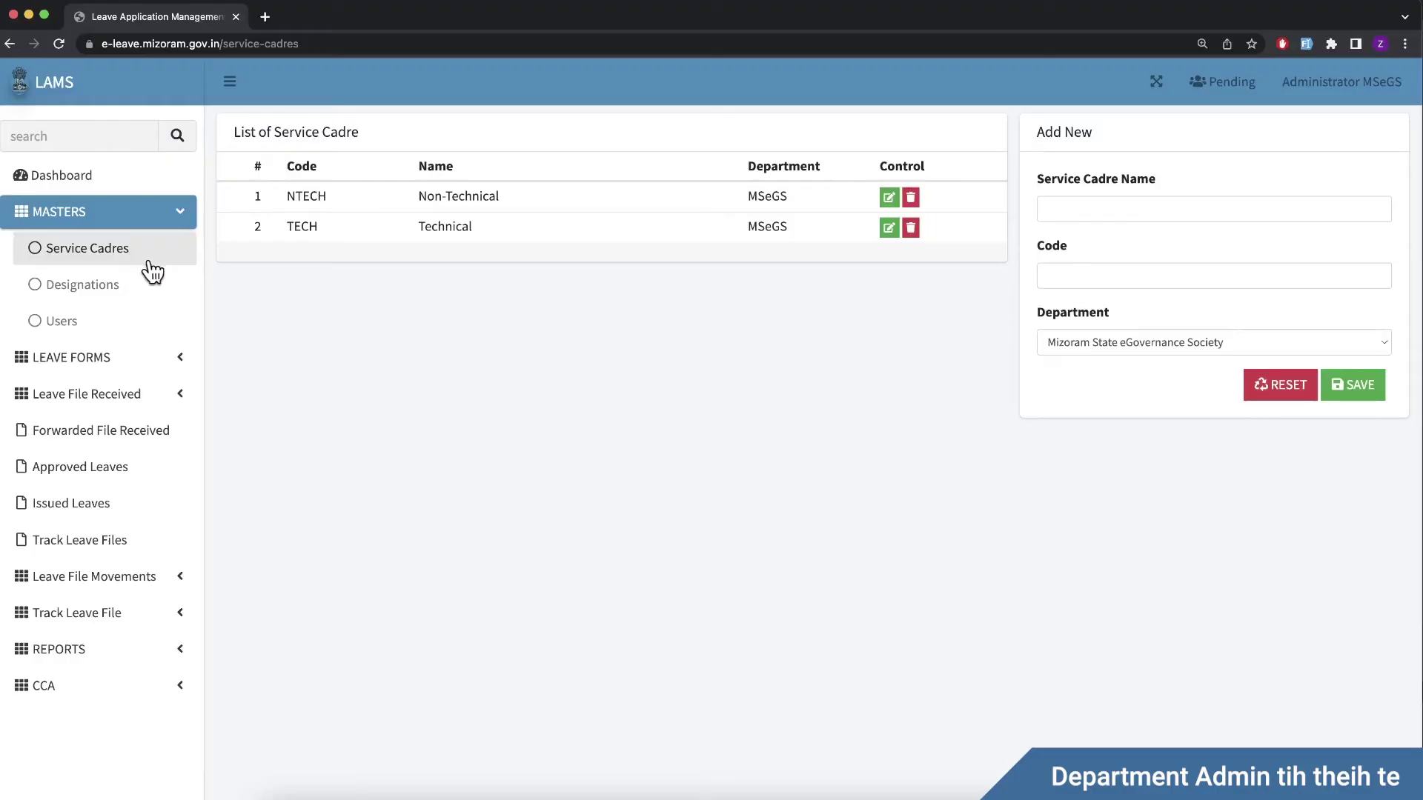
click(1090, 215)
text(New Cadre)
click(1335, 406)
Add and save a designation named 'New Designation' with level 8.
click(167, 301)
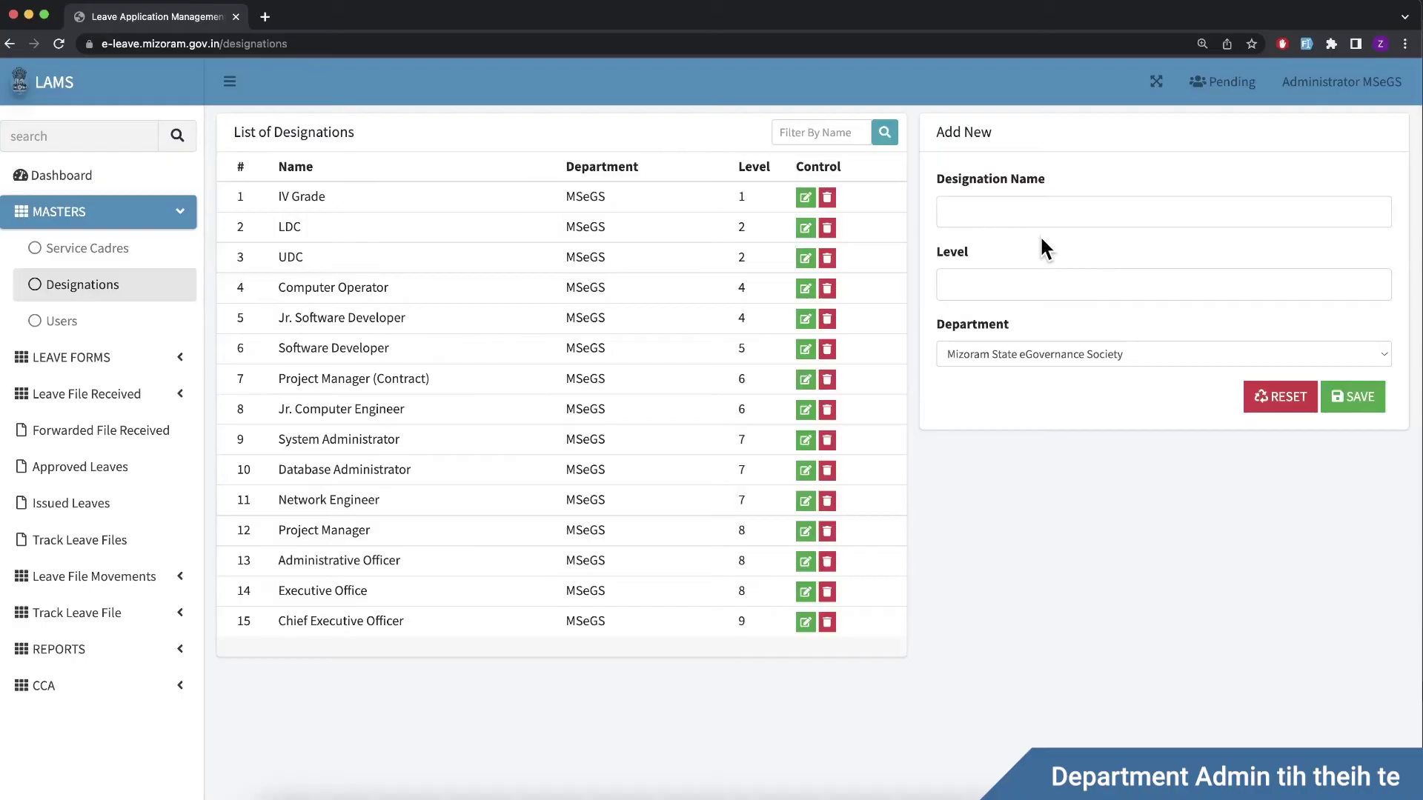
click(1045, 211)
text(New De)
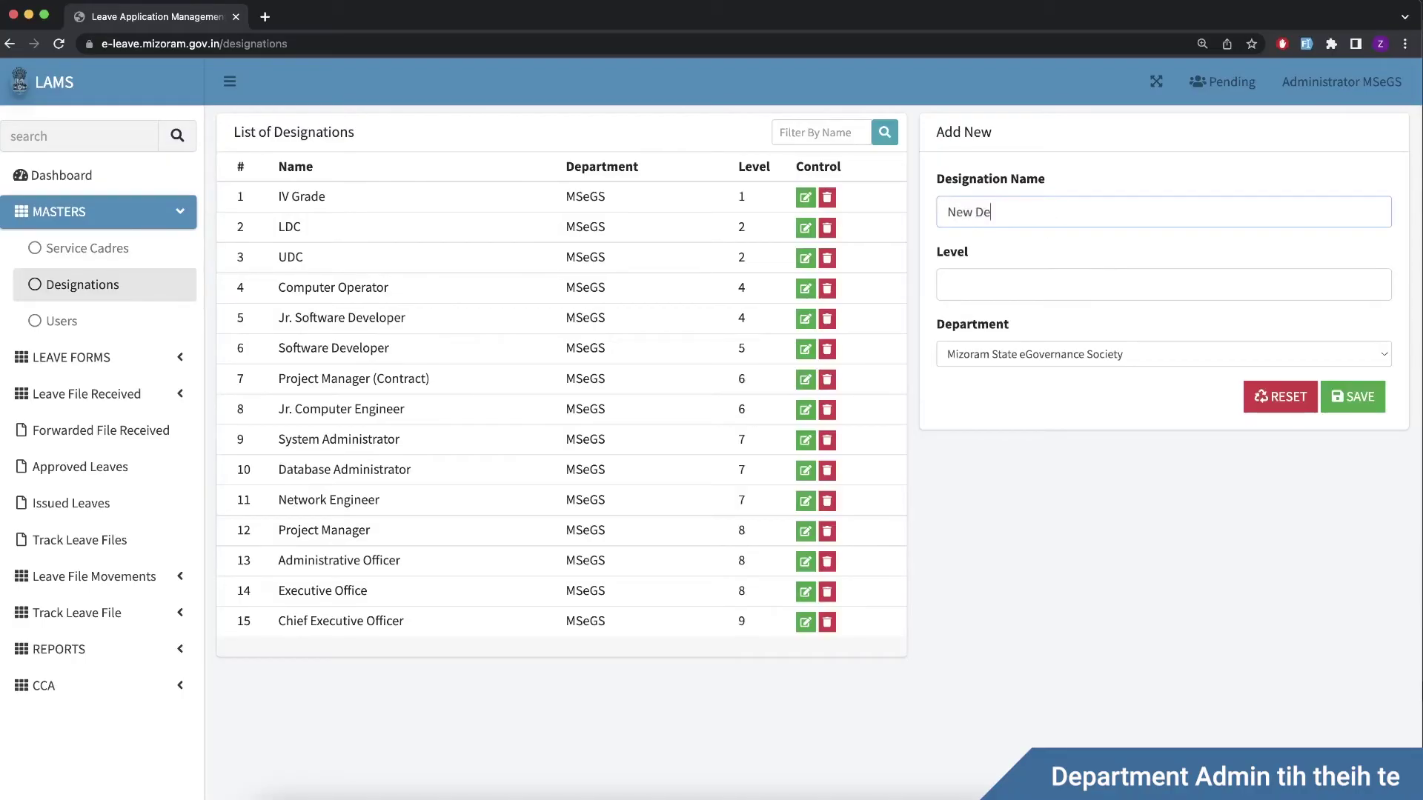
text(signation)
click(995, 282)
text(8)
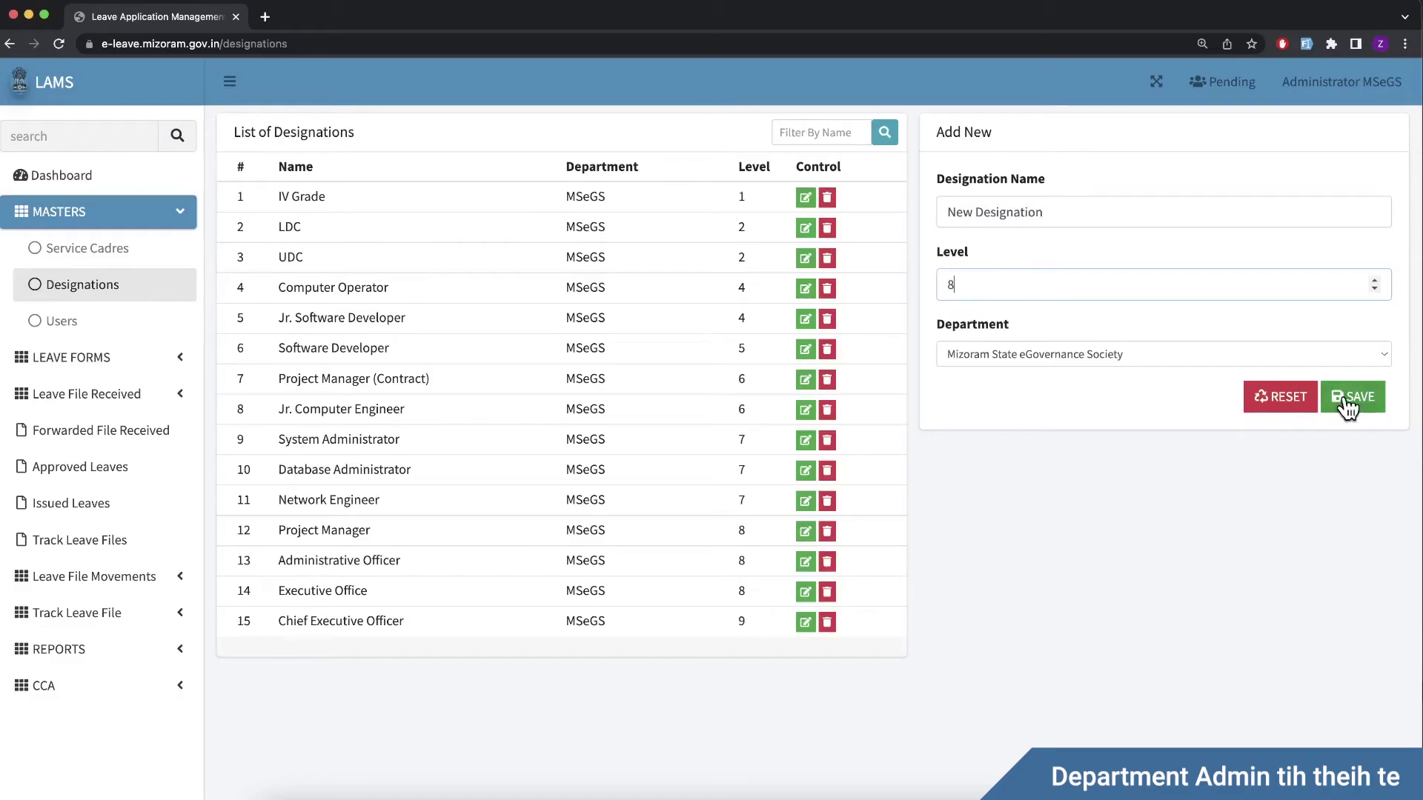
click(1354, 400)
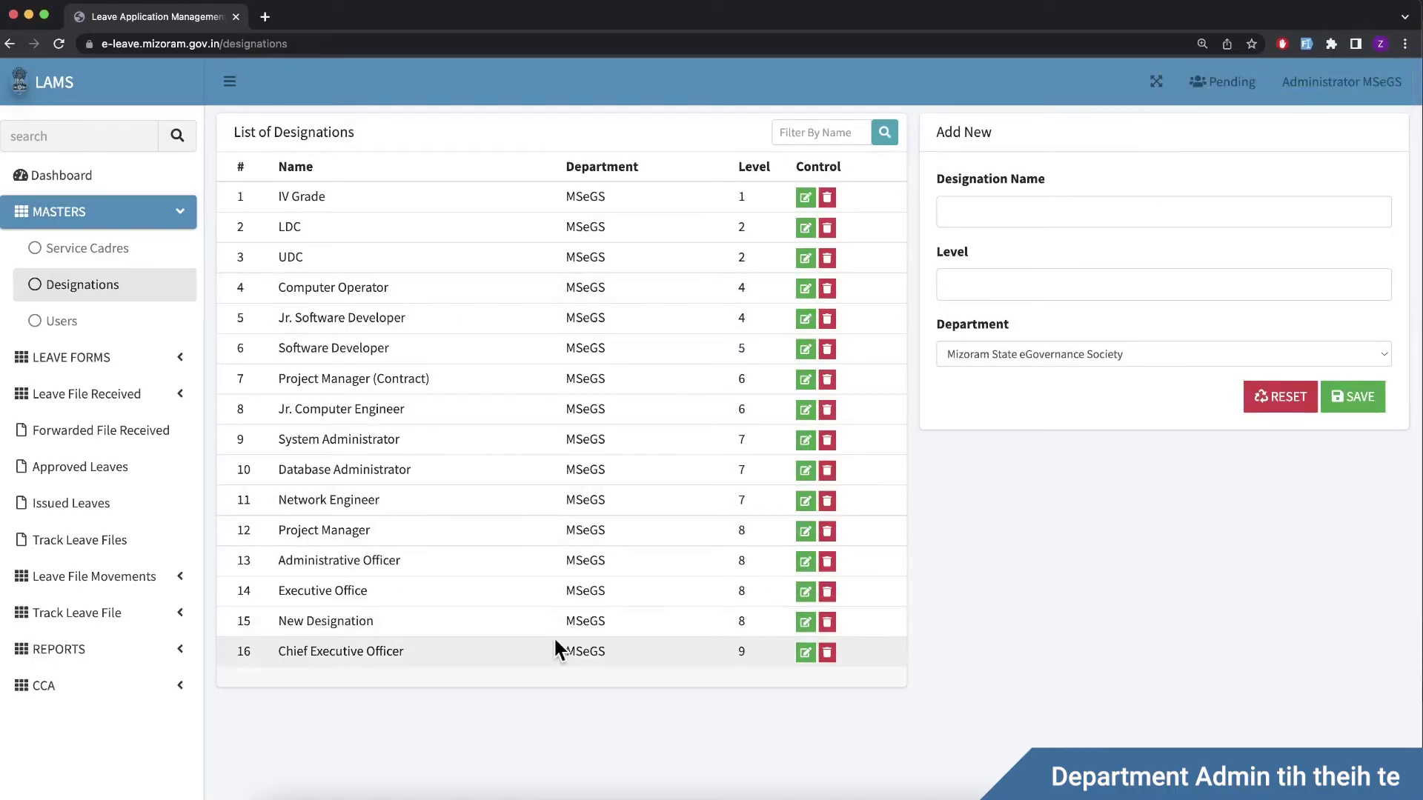
Update the Computer Operator applicant's user record, keeping role Applicant and status Enable.
click(96, 331)
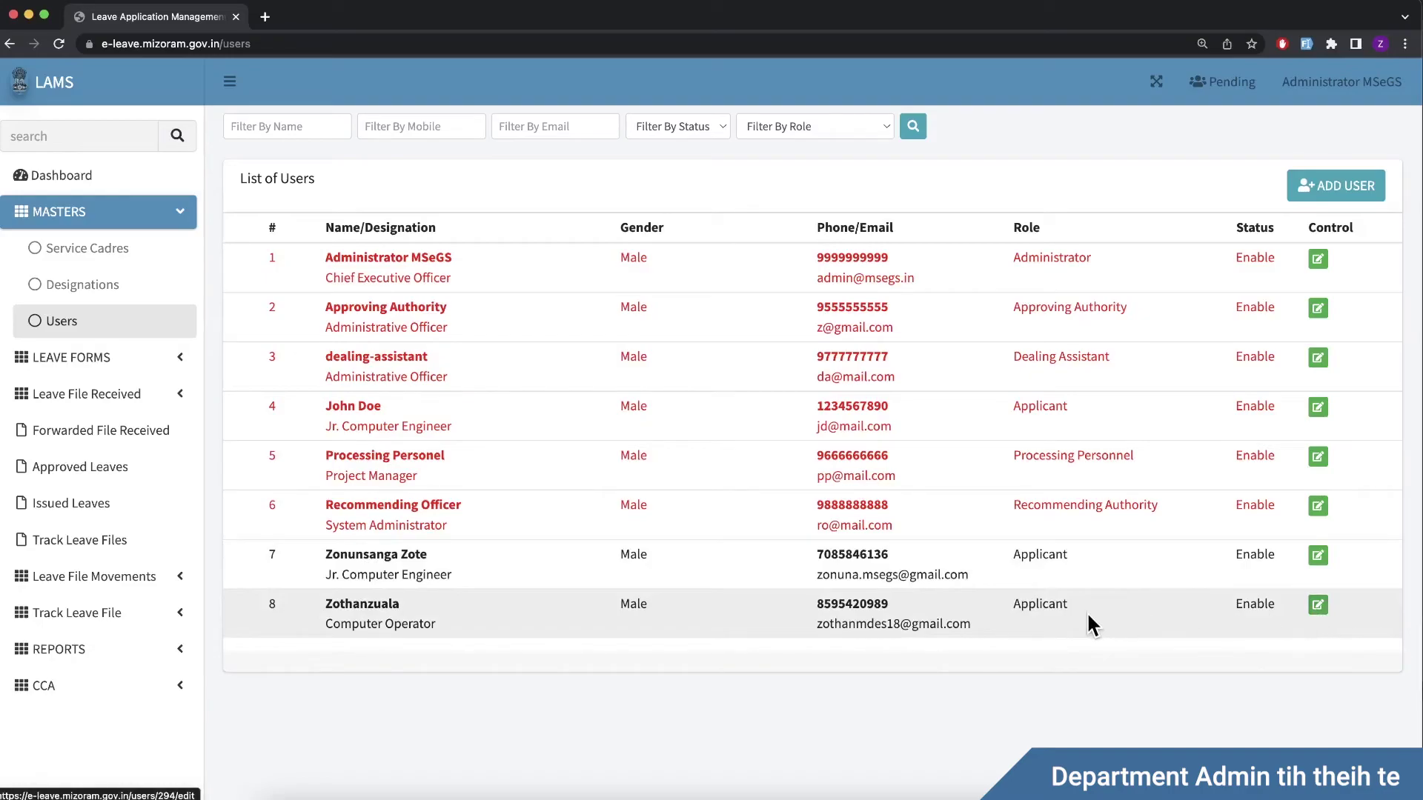
click(1316, 606)
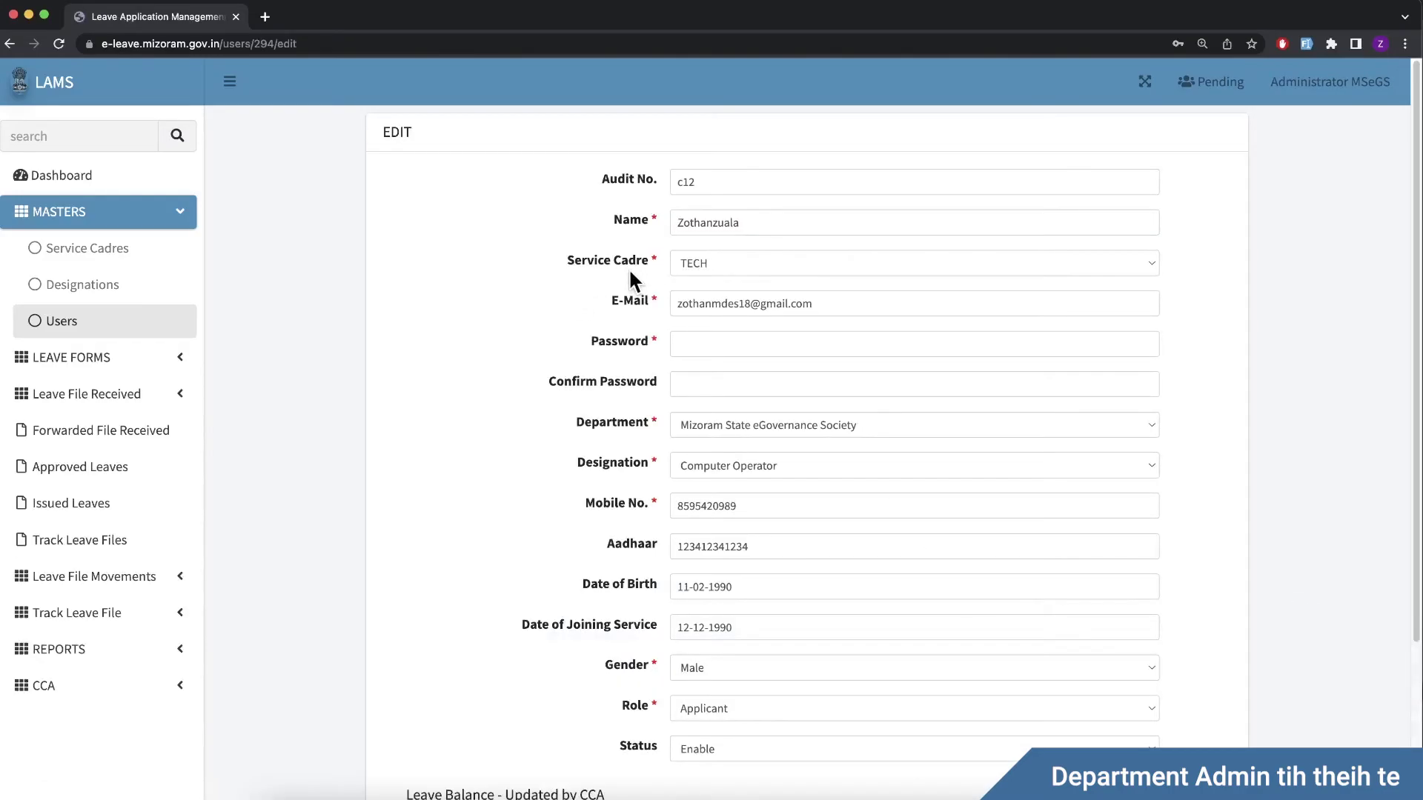
scroll(730, 454, down, 1)
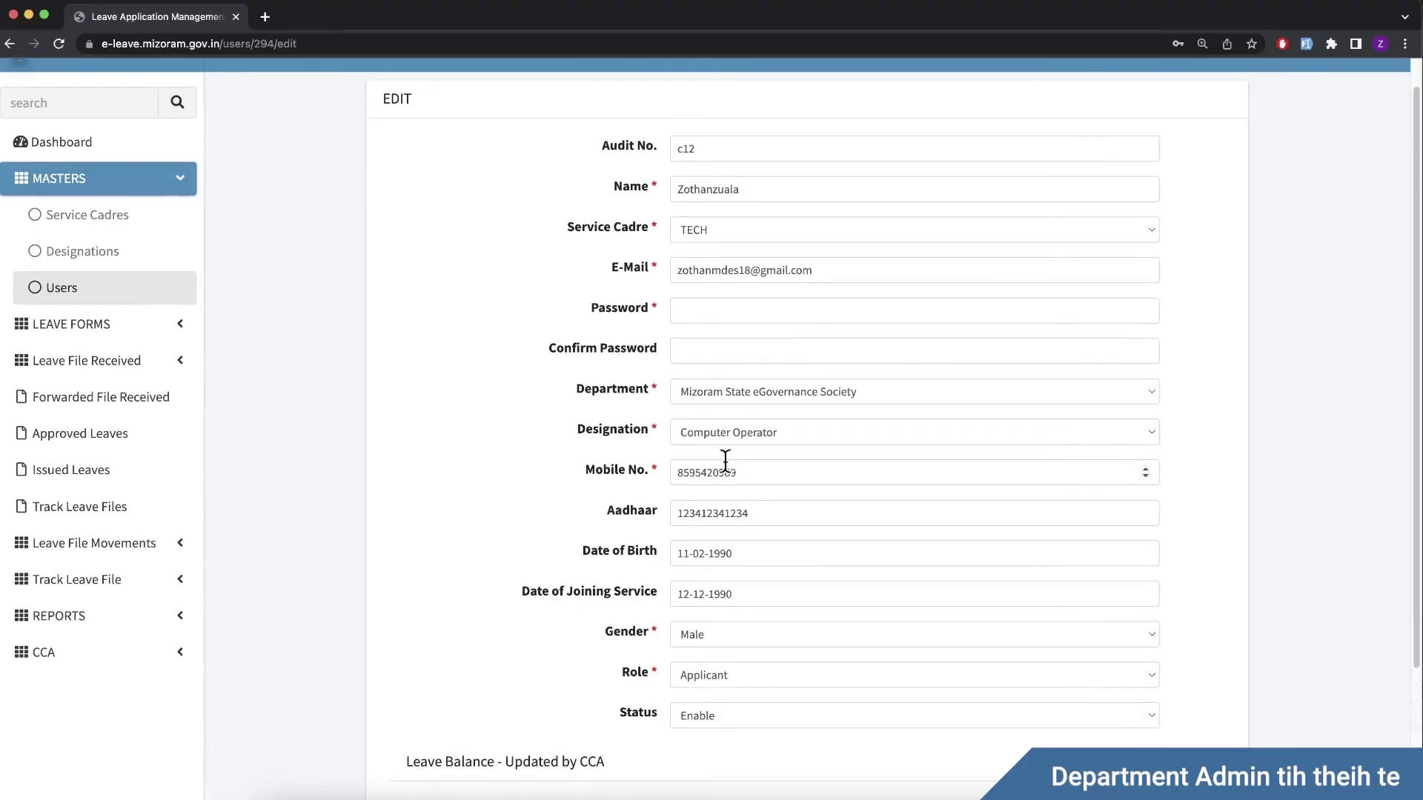
scroll(722, 437, down, 3)
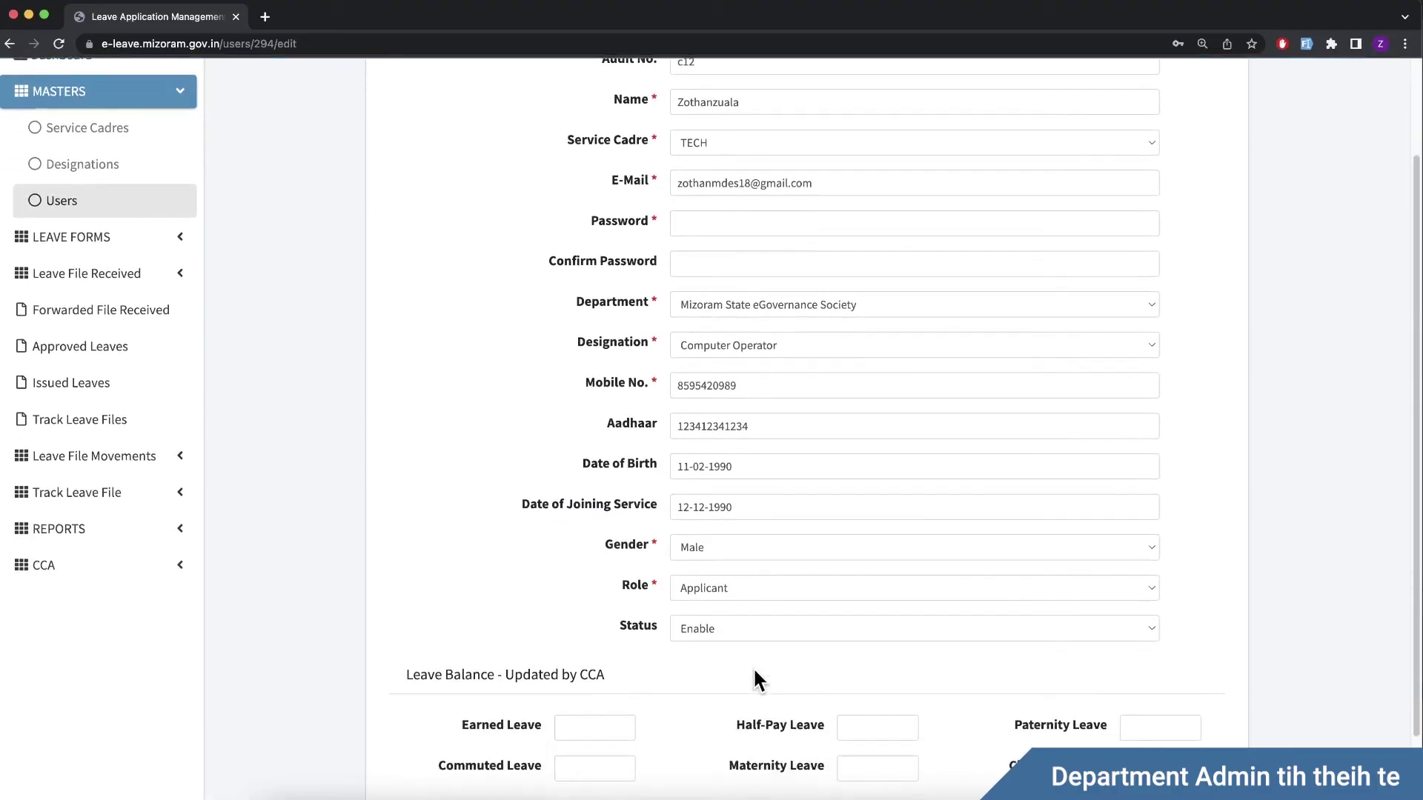
click(698, 587)
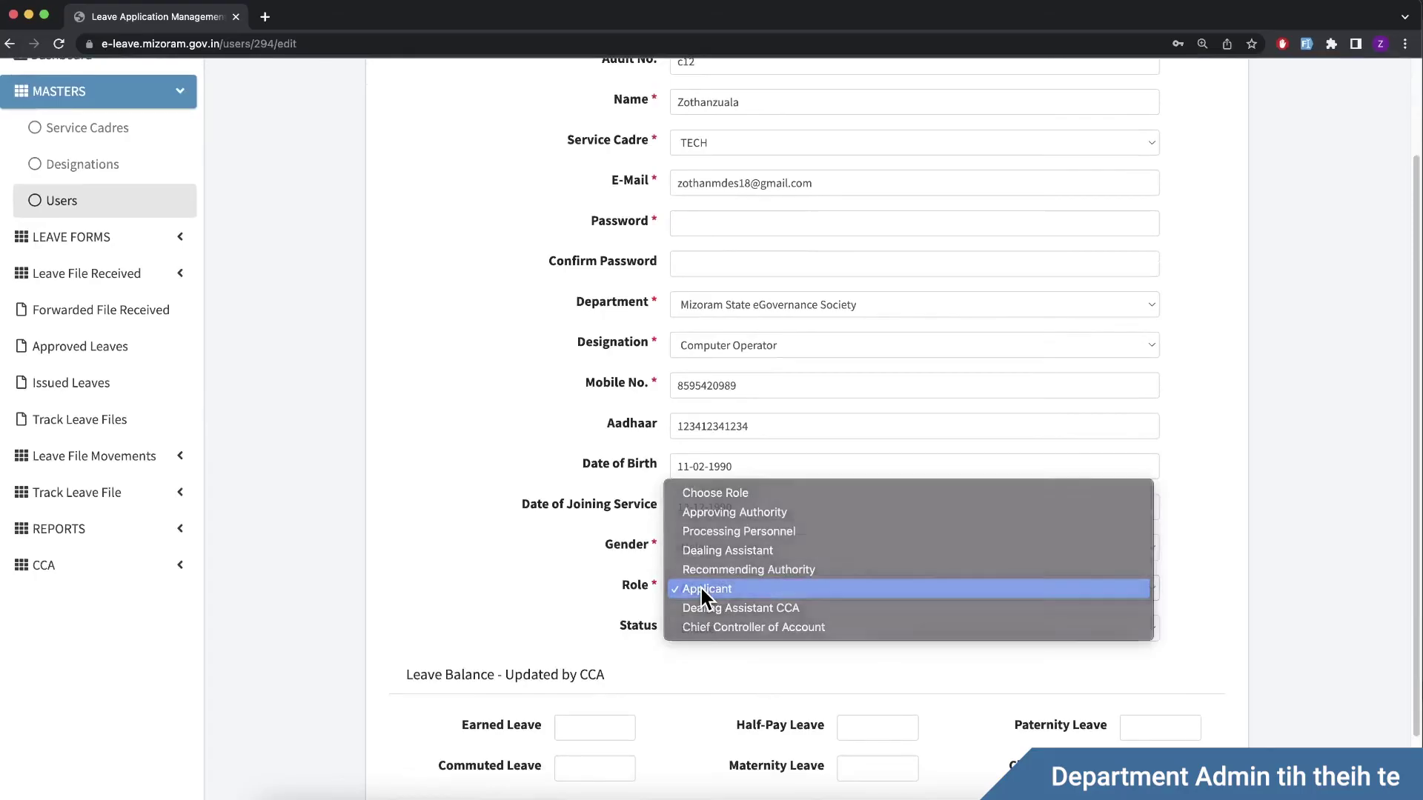
click(701, 589)
scroll(722, 627, down, 1)
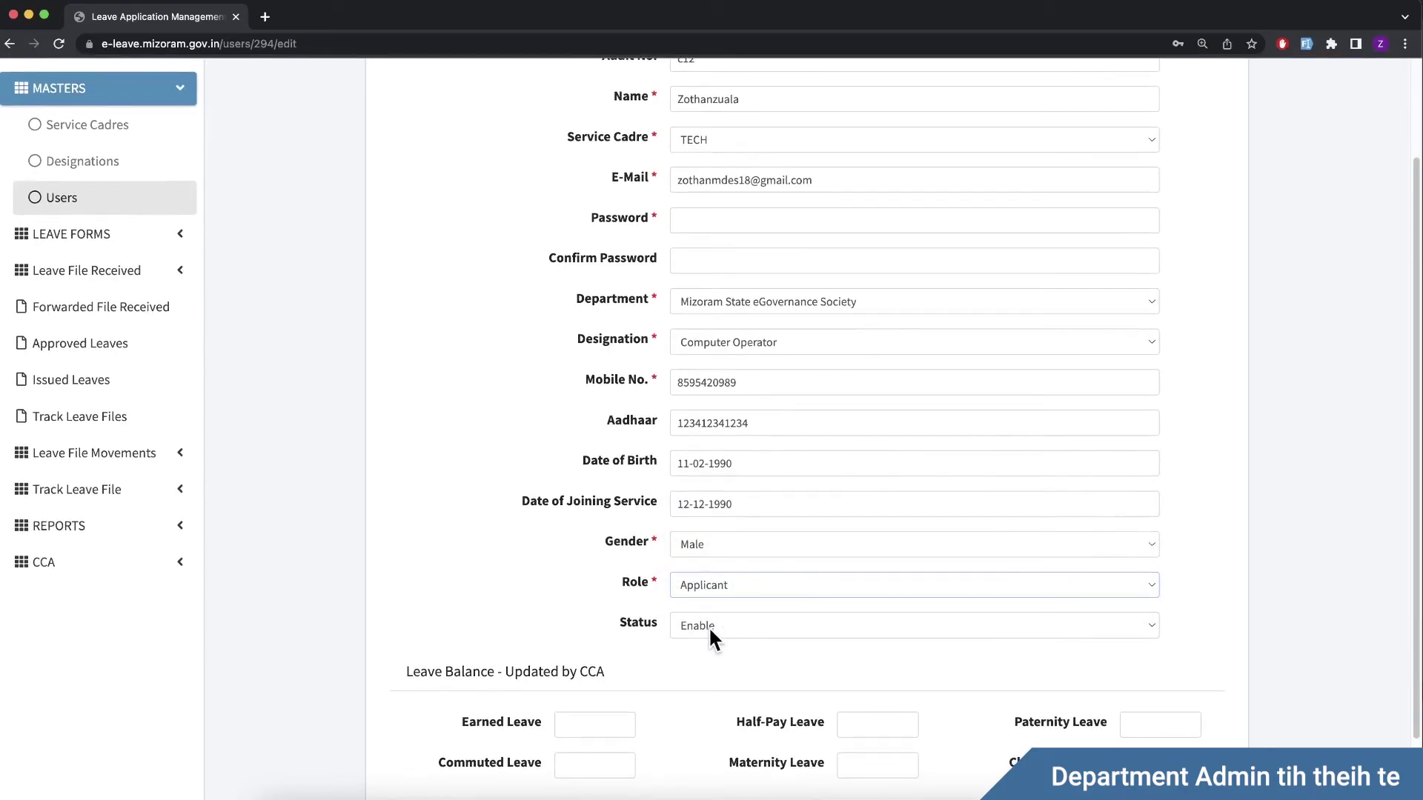
click(708, 628)
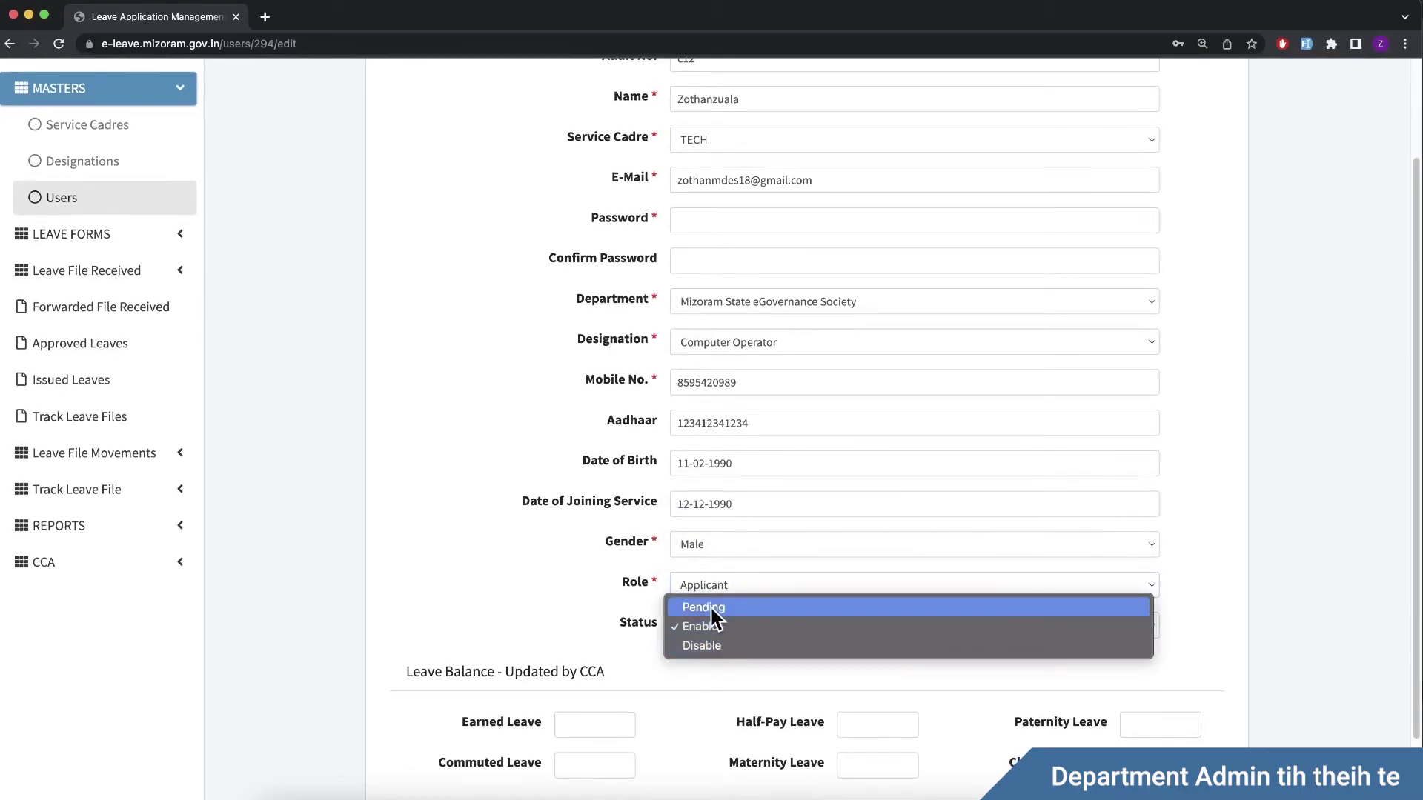
click(713, 628)
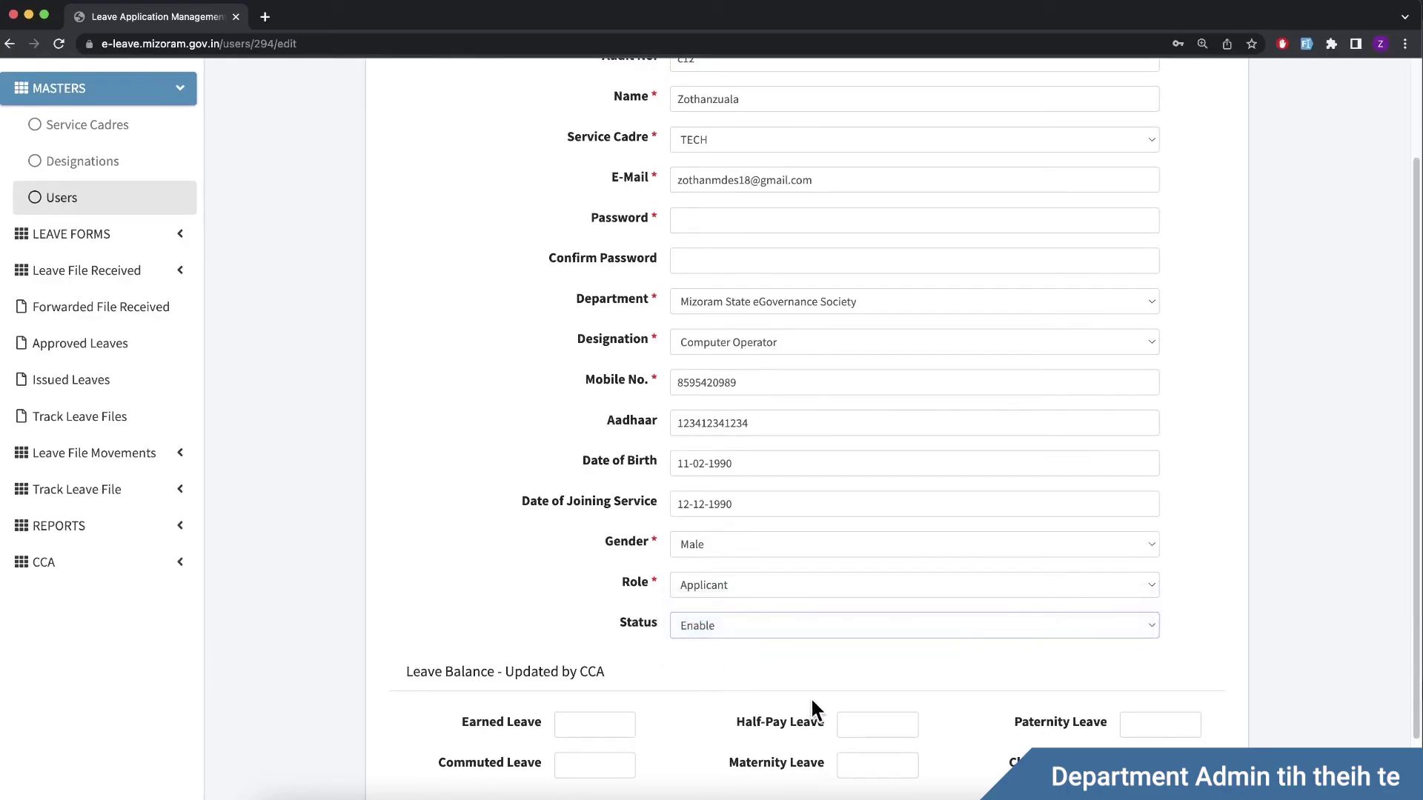
scroll(810, 696, down, 2)
click(1183, 744)
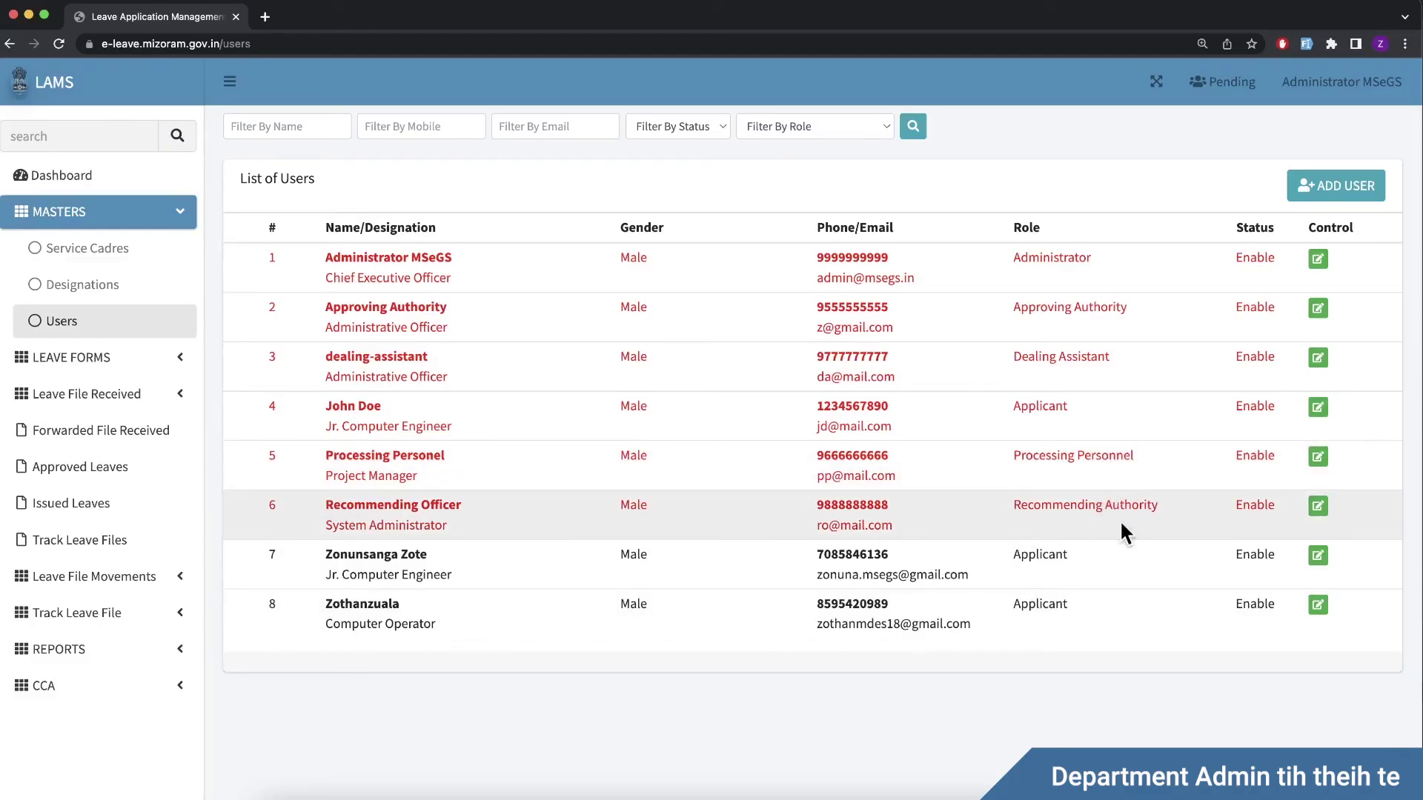
Edit the Recommending Officer's user record, keeping role Recommending Authority and status Enable.
click(1317, 508)
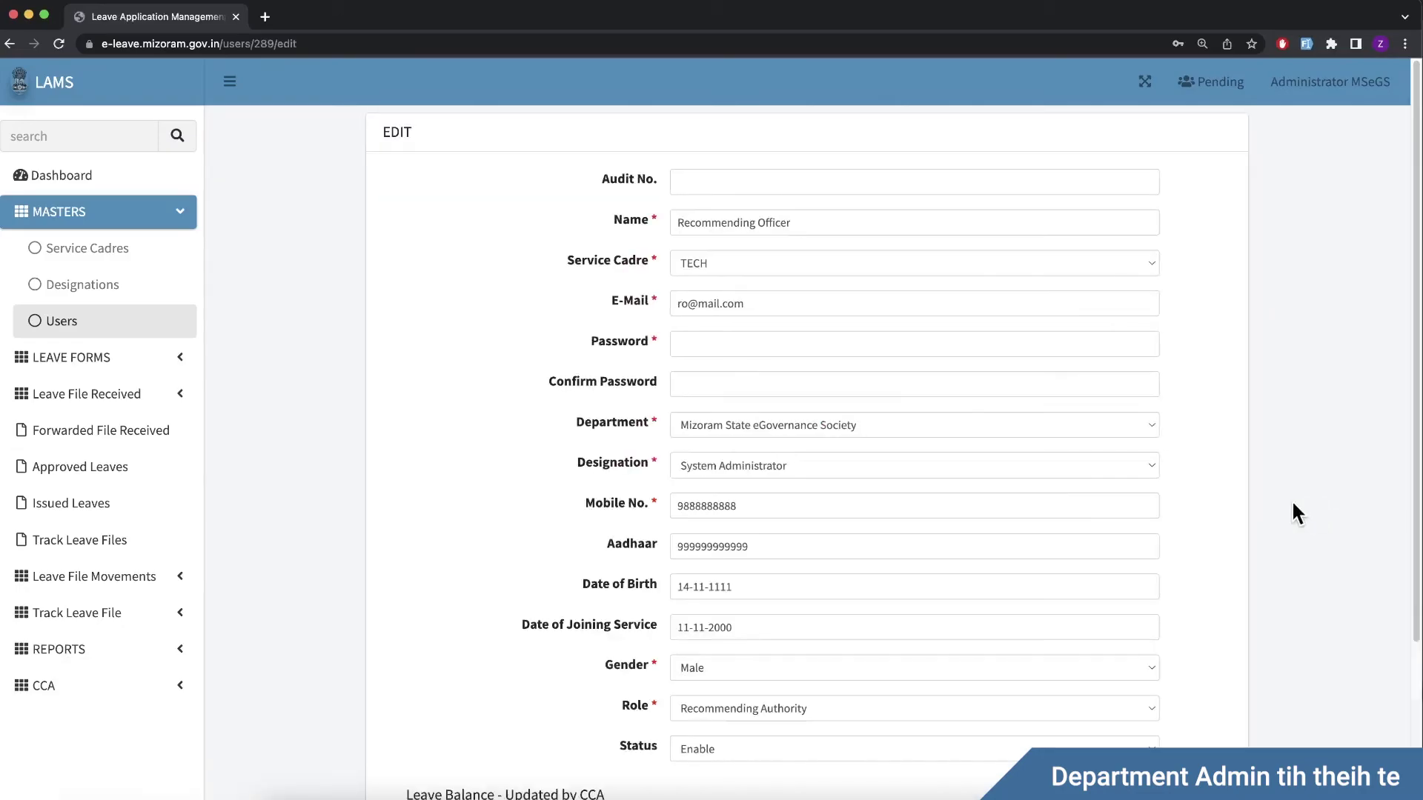
scroll(802, 393, down, 1)
scroll(801, 394, up, 1)
scroll(838, 549, down, 1)
scroll(838, 549, down, 3)
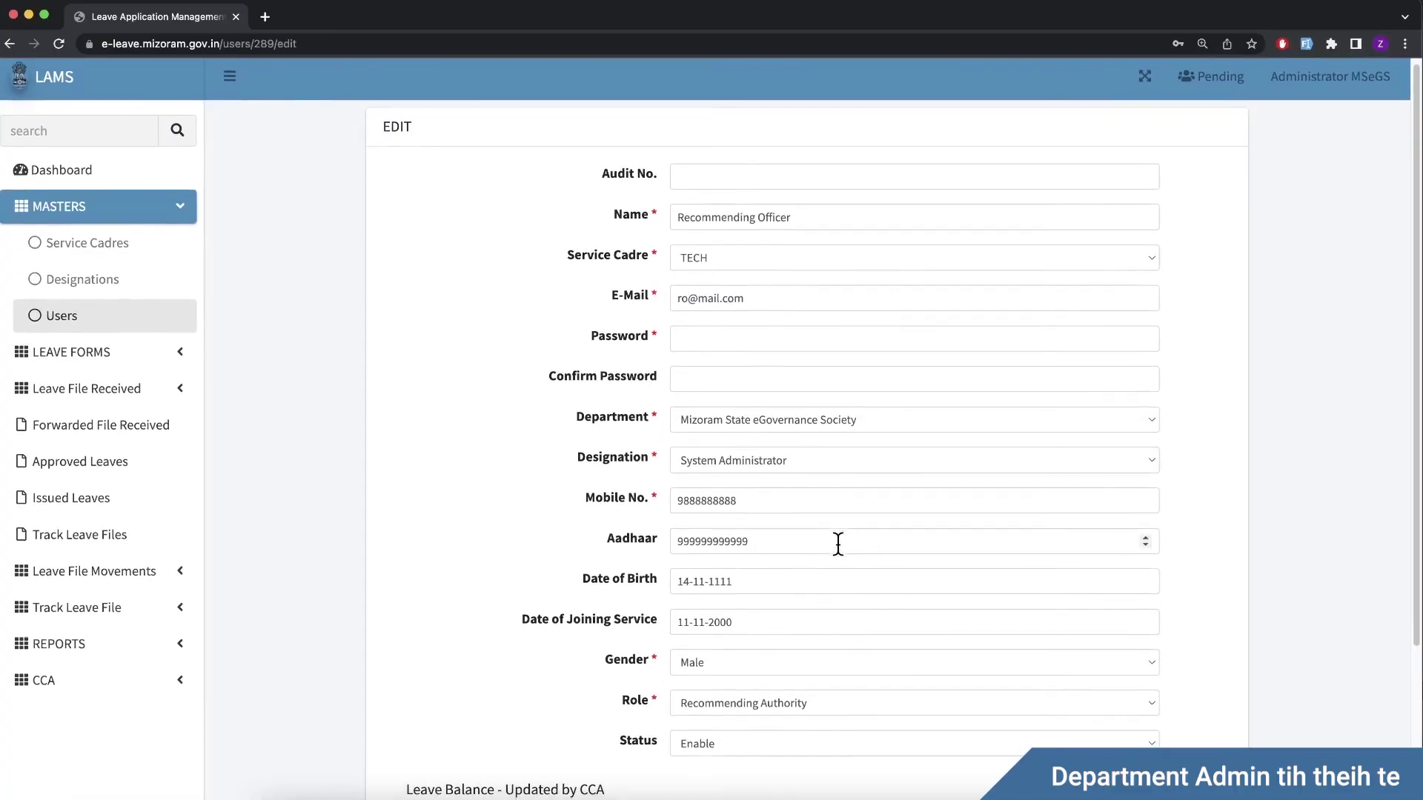
click(725, 600)
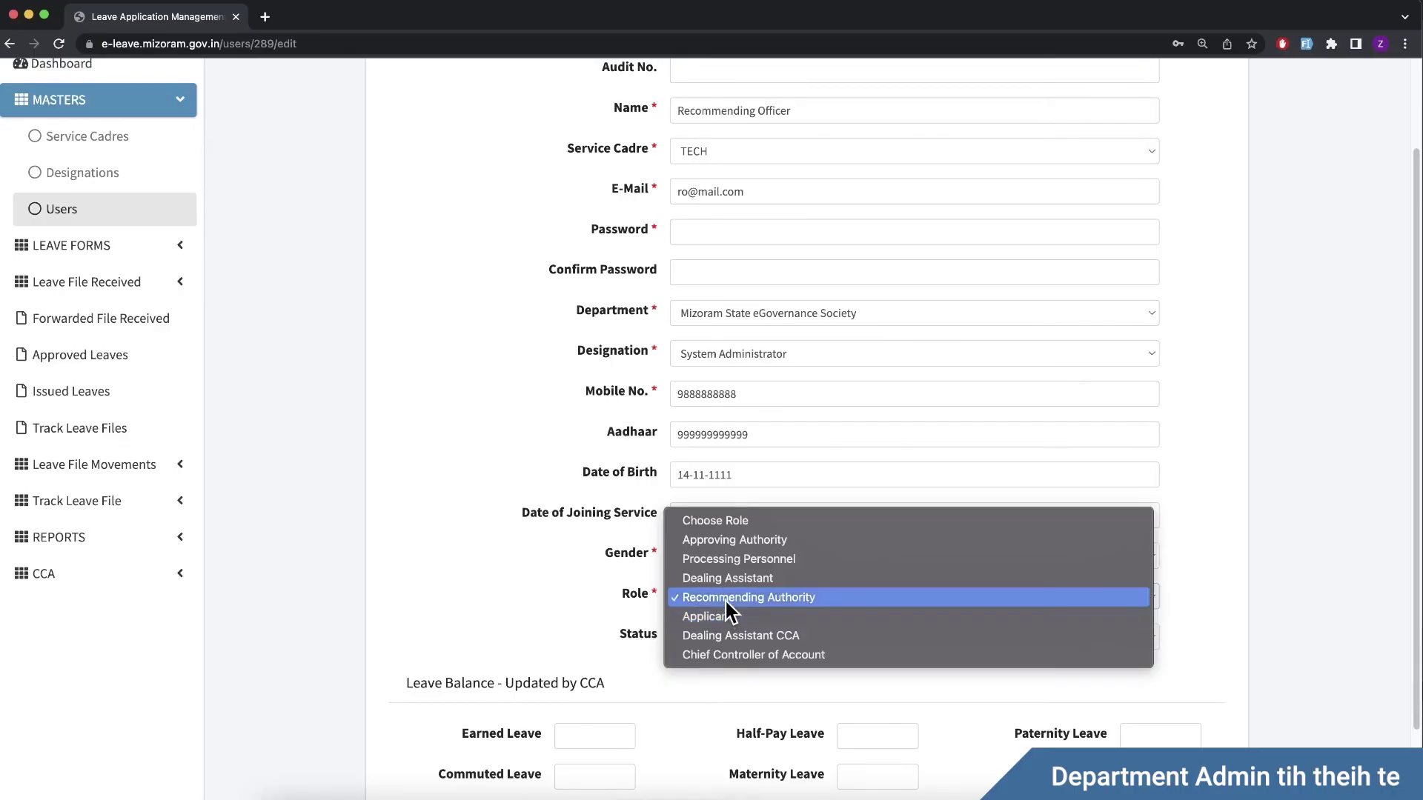
click(726, 600)
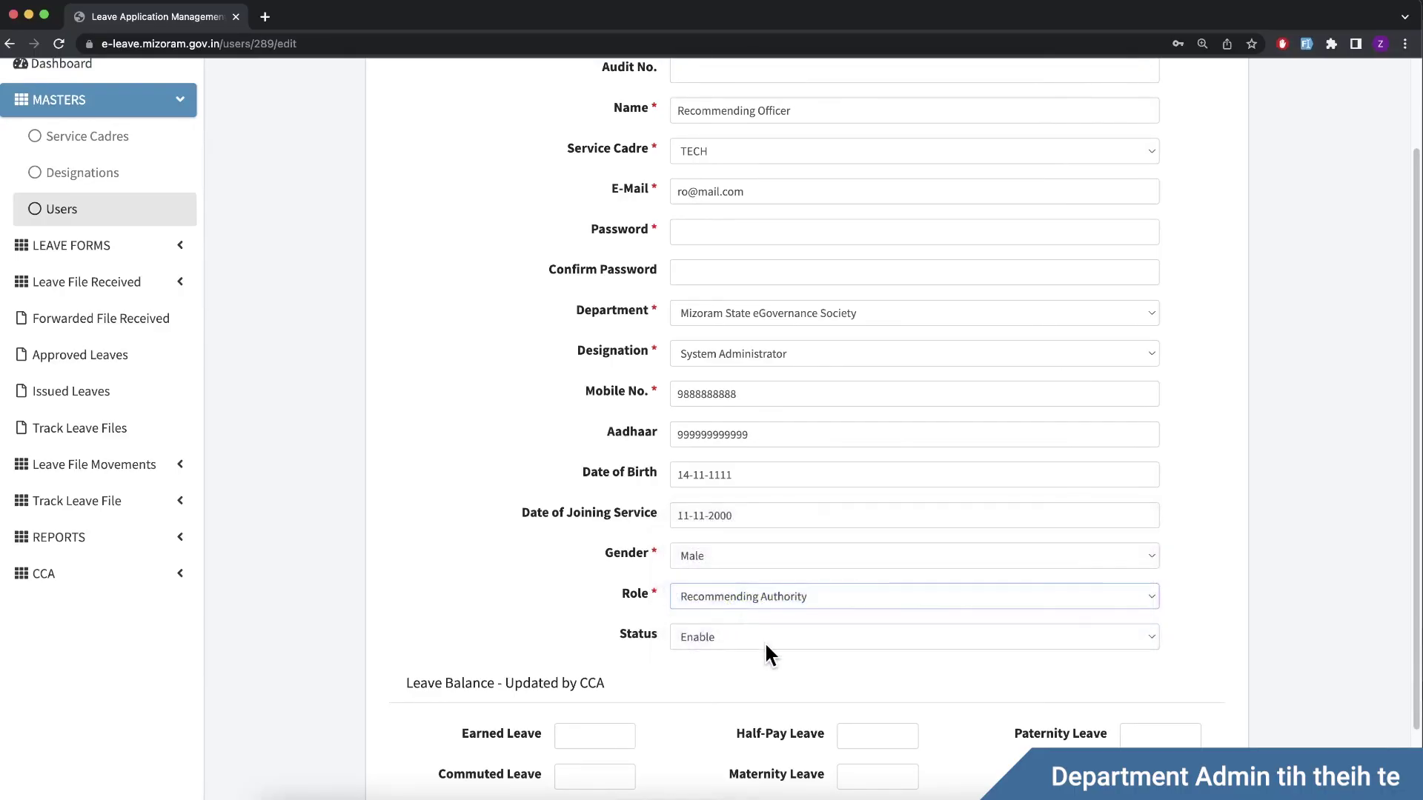
scroll(765, 646, down, 3)
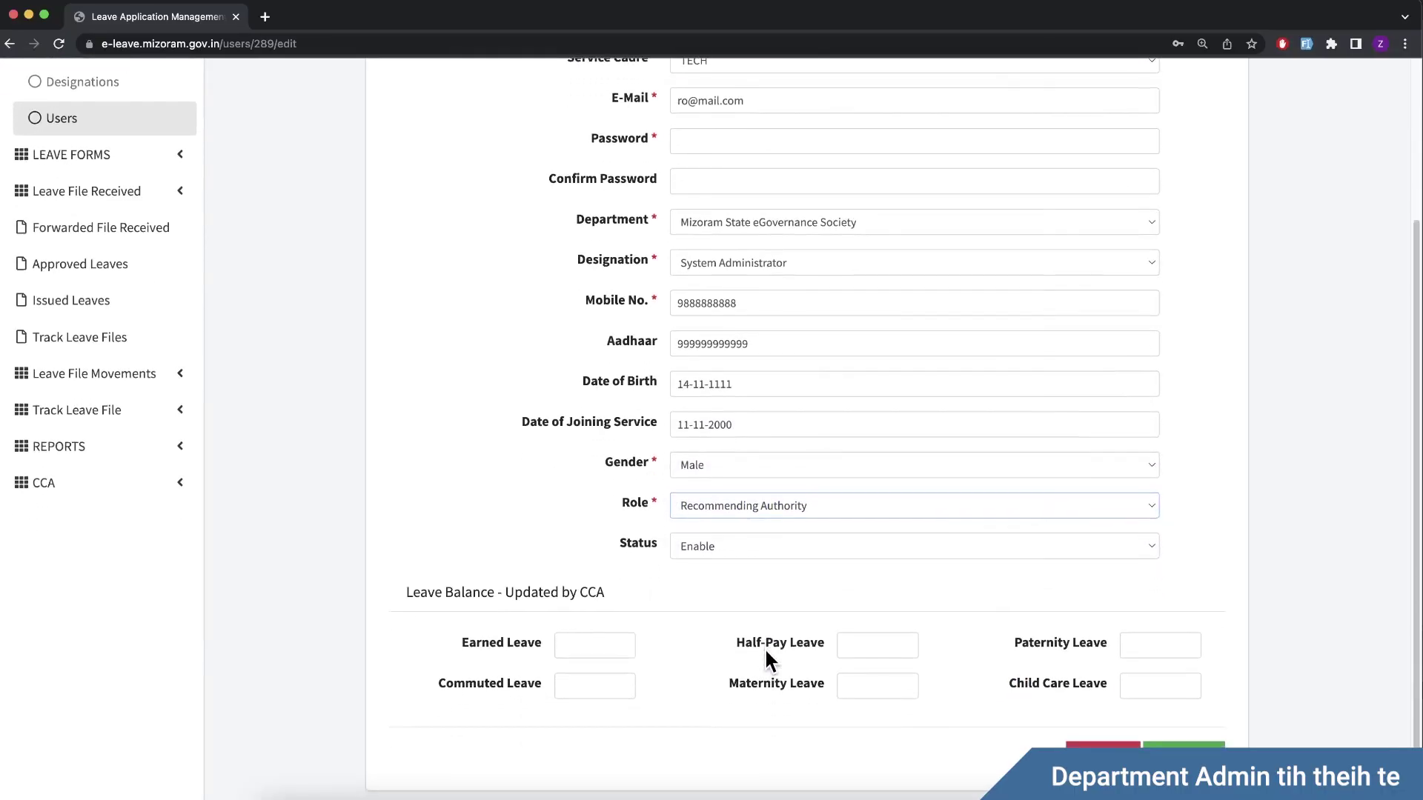
click(731, 550)
click(816, 598)
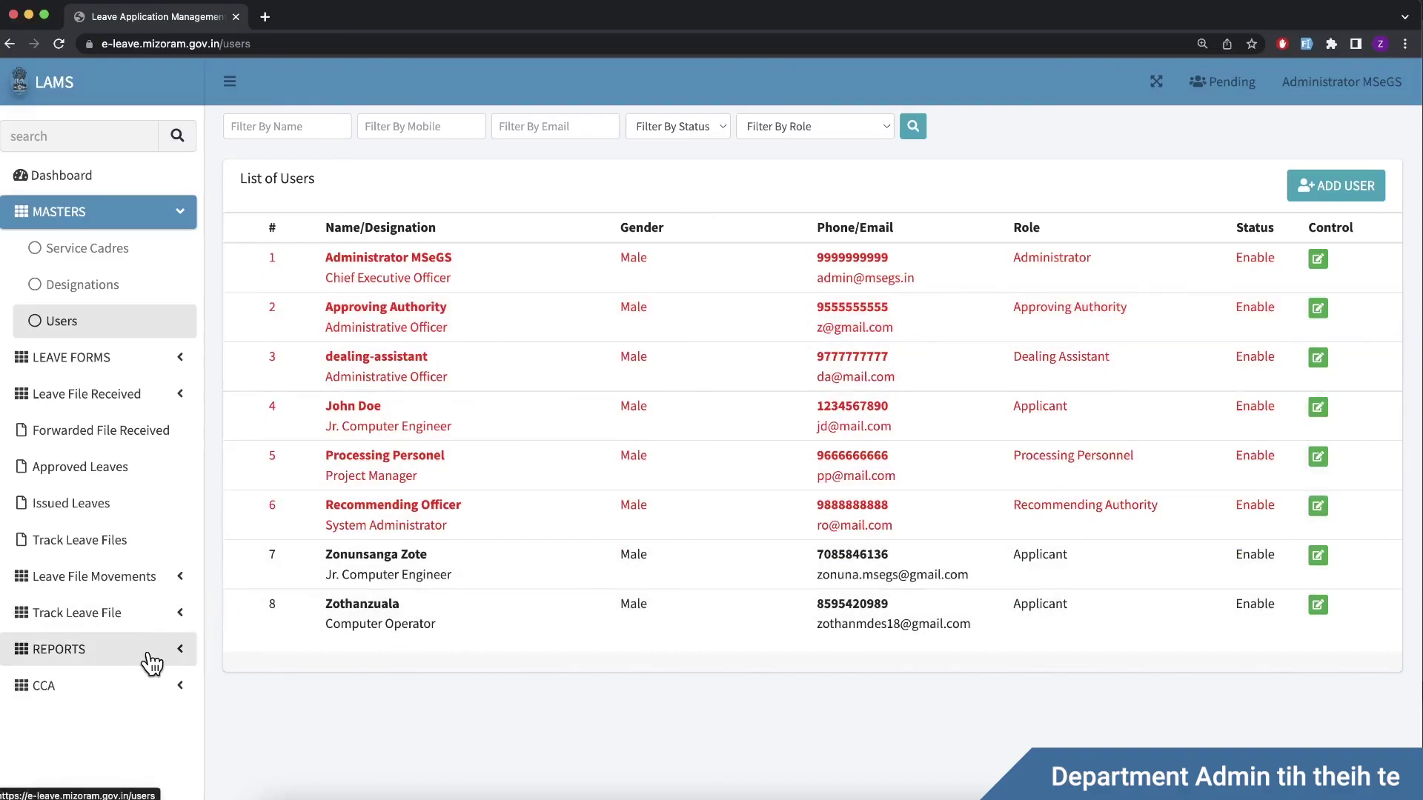
Show the Approved Leaves report under Reports and expand the CCA section.
click(151, 659)
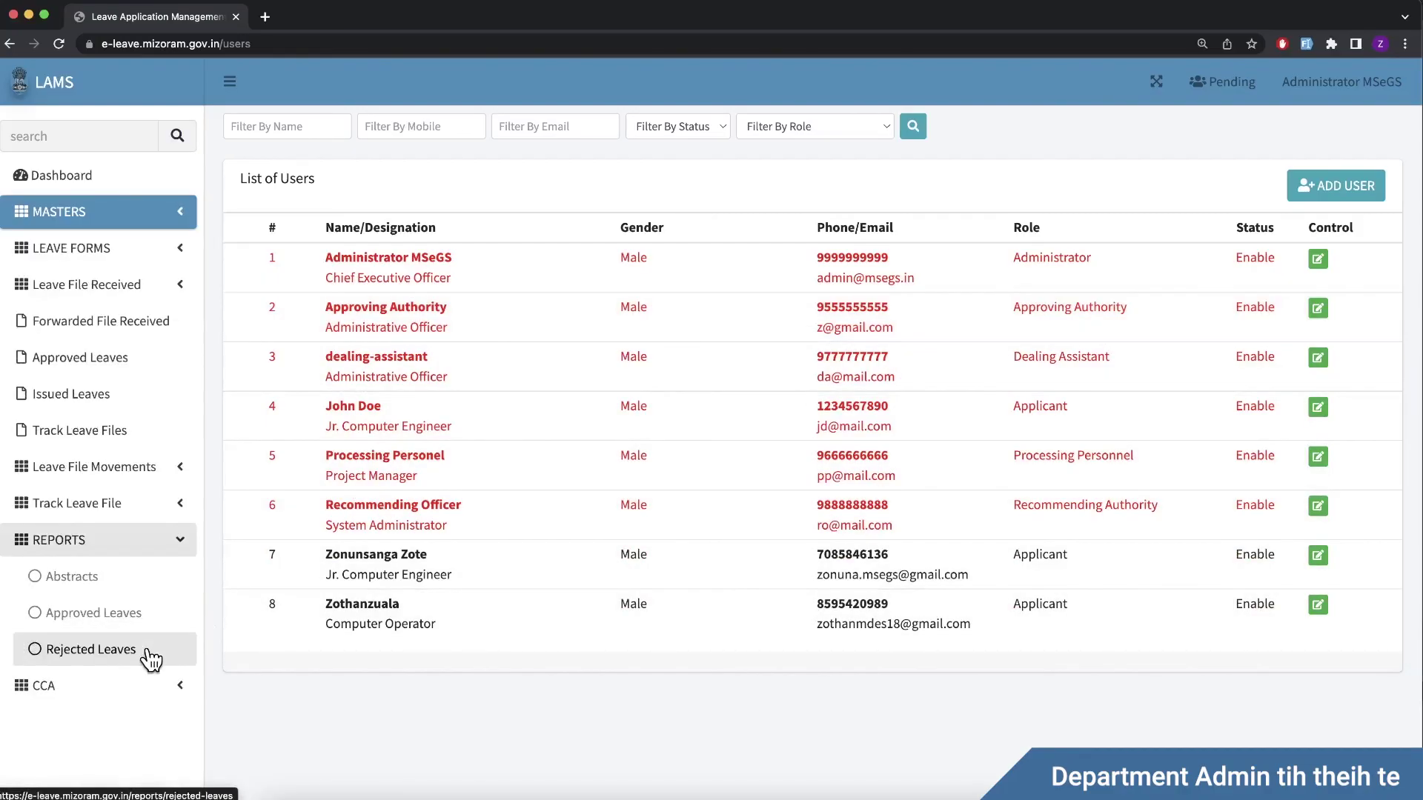
click(158, 618)
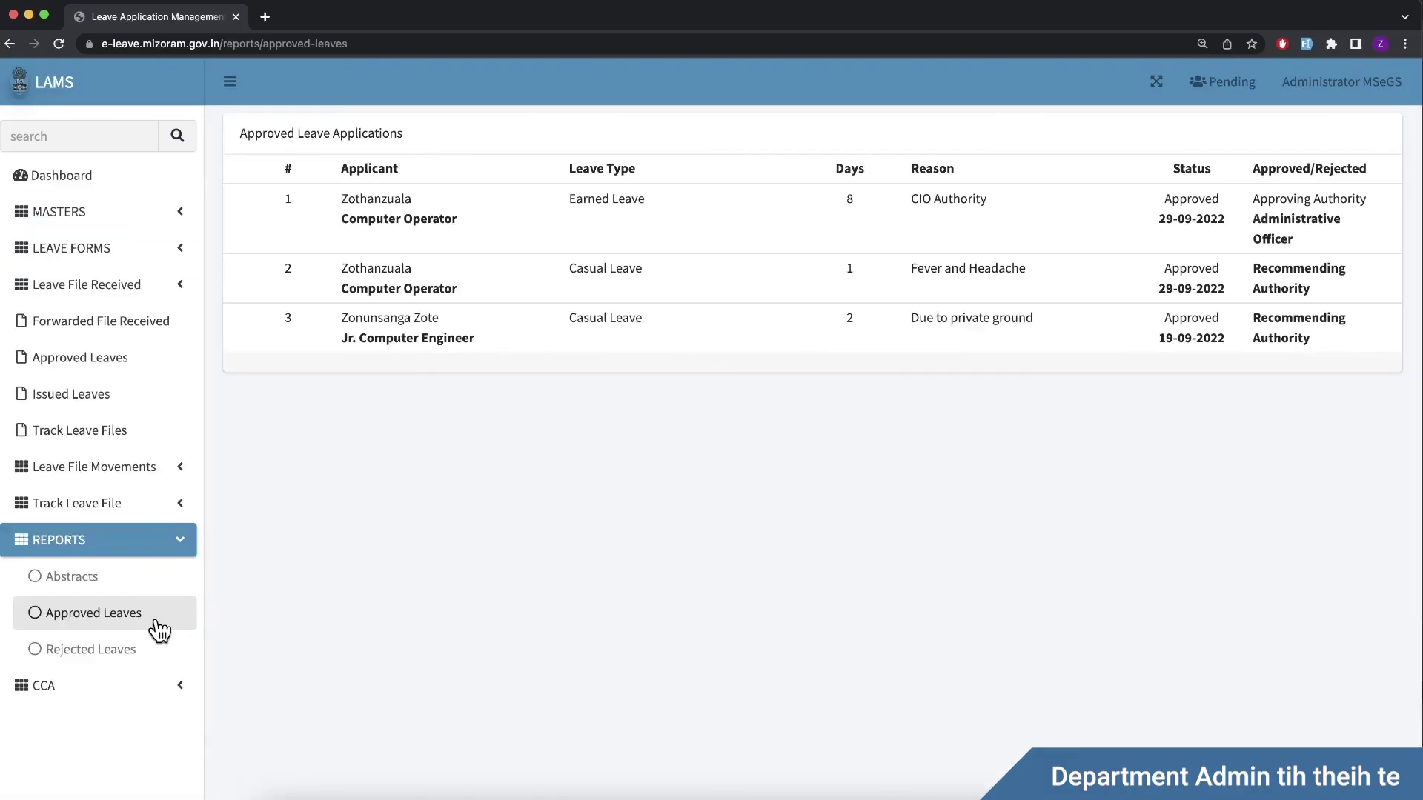
click(155, 684)
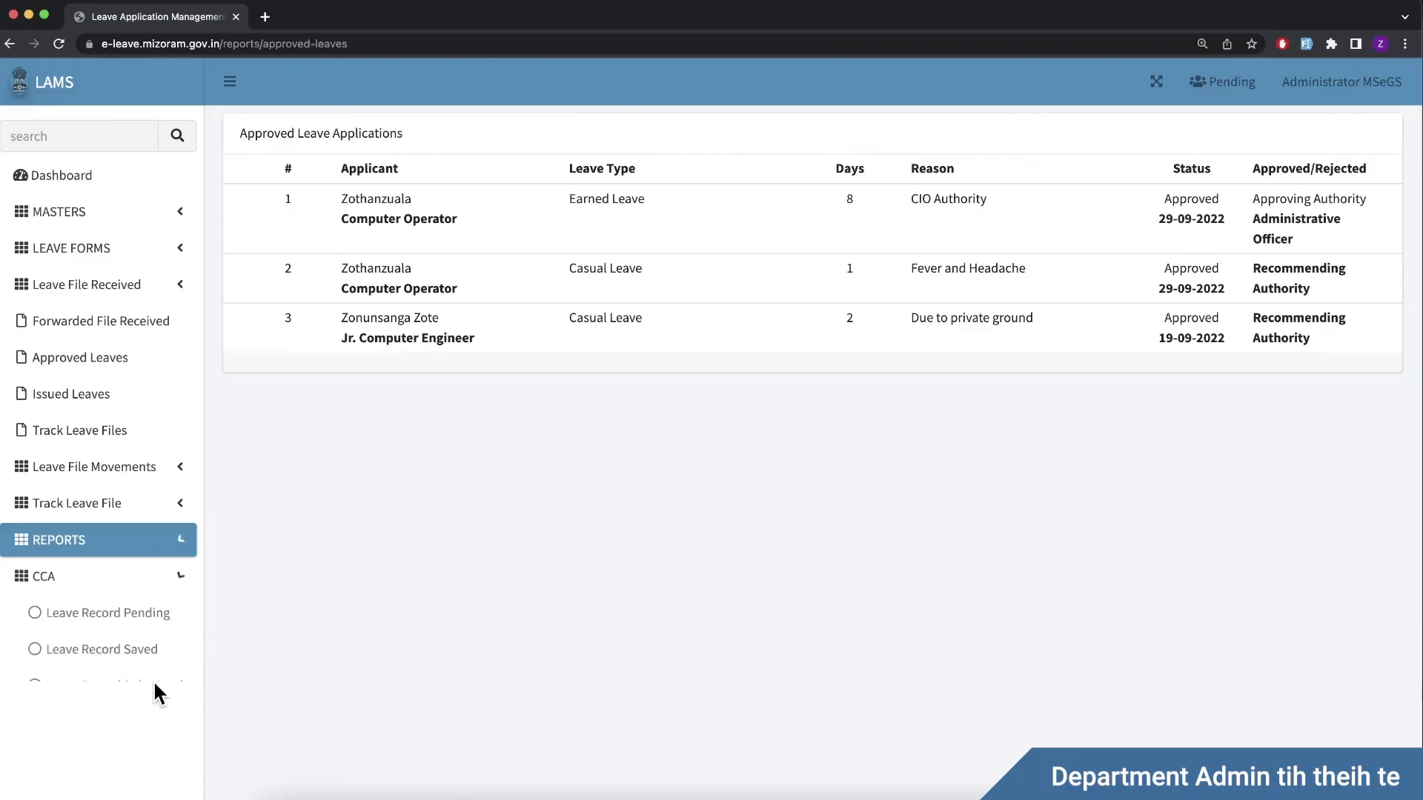